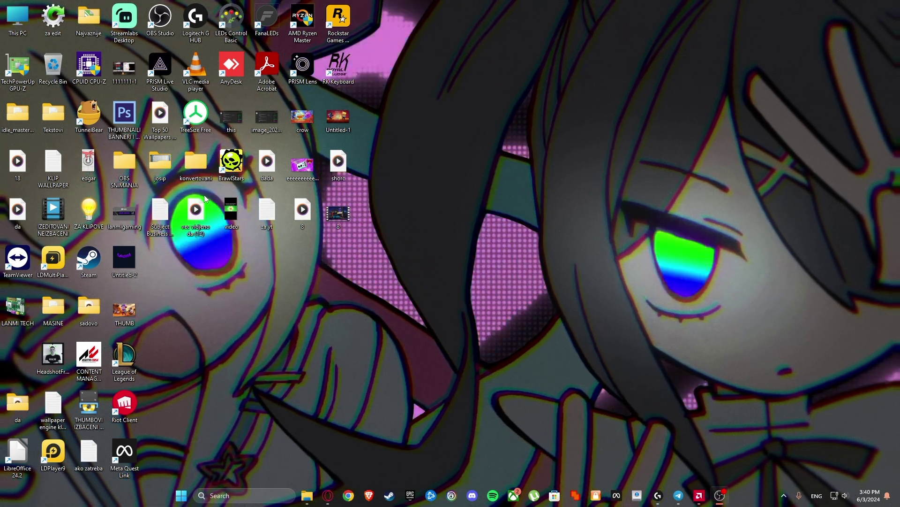
# Check whether Windows is 32-bit or 64-bit in the PC's About settings and close the window.
pyautogui.rightClick(27, 21)
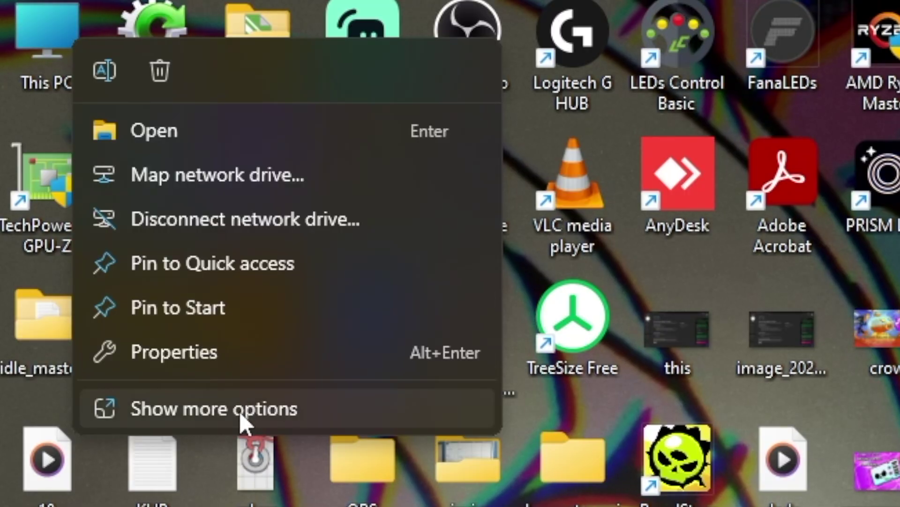
pyautogui.click(240, 411)
pyautogui.click(242, 392)
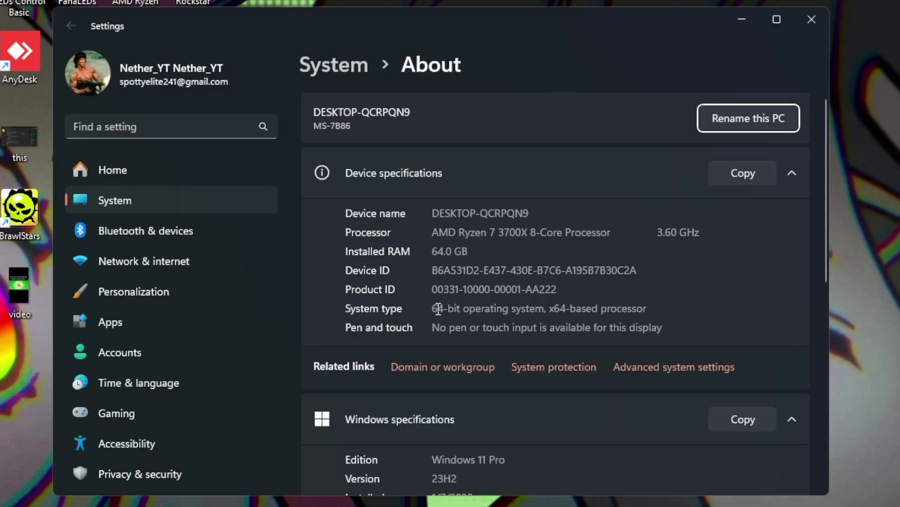
pyautogui.moveTo(486, 223); pyautogui.dragTo(500, 226)
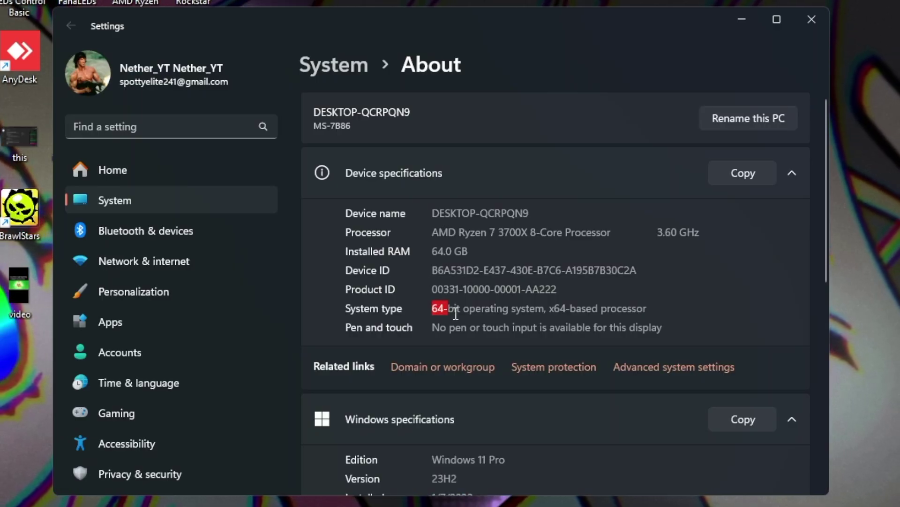
pyautogui.click(516, 311)
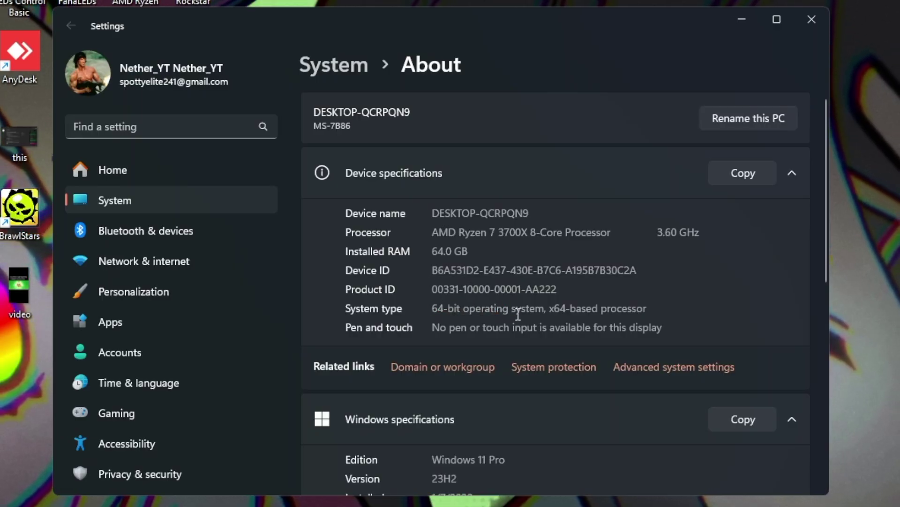
pyautogui.click(824, 14)
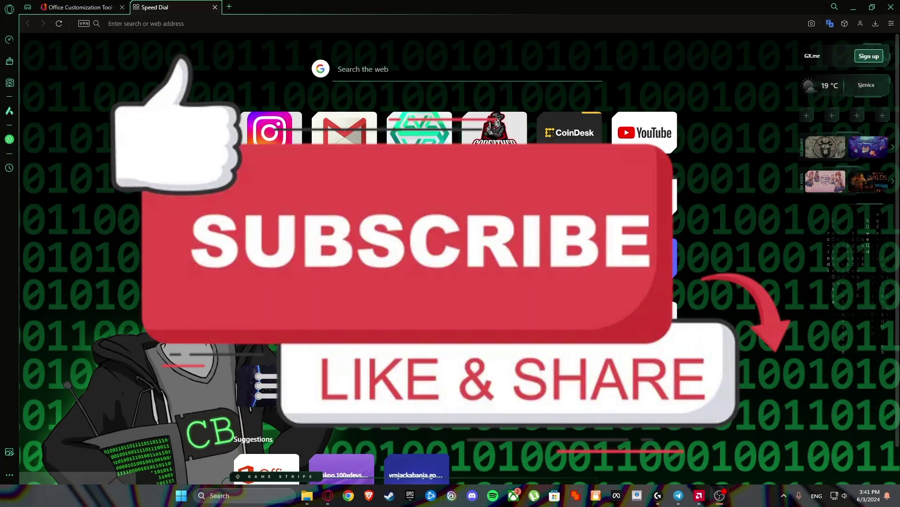
# Switch to the Opera browser, search for "office customization tool" and open the Office Customization Tool deployment settings page.
pyautogui.click(296, 20)
pyautogui.write('off')
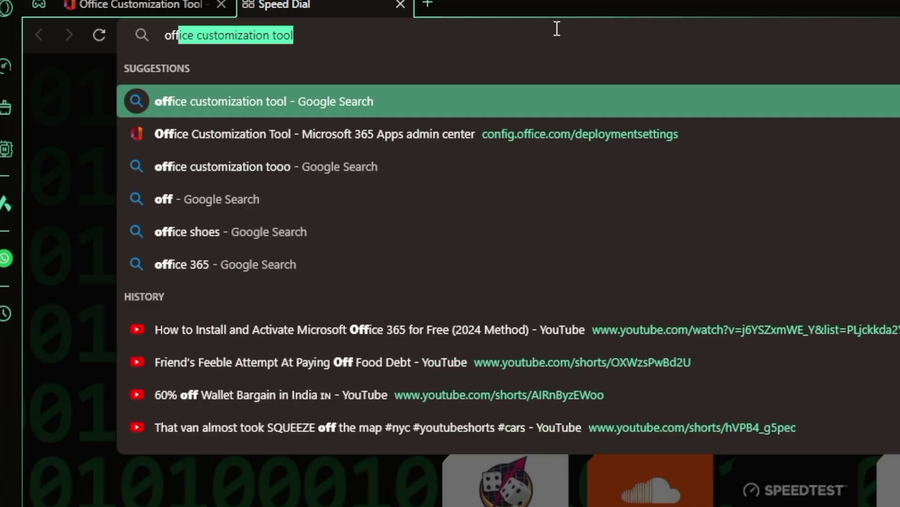
pyautogui.write('ice customization tool')
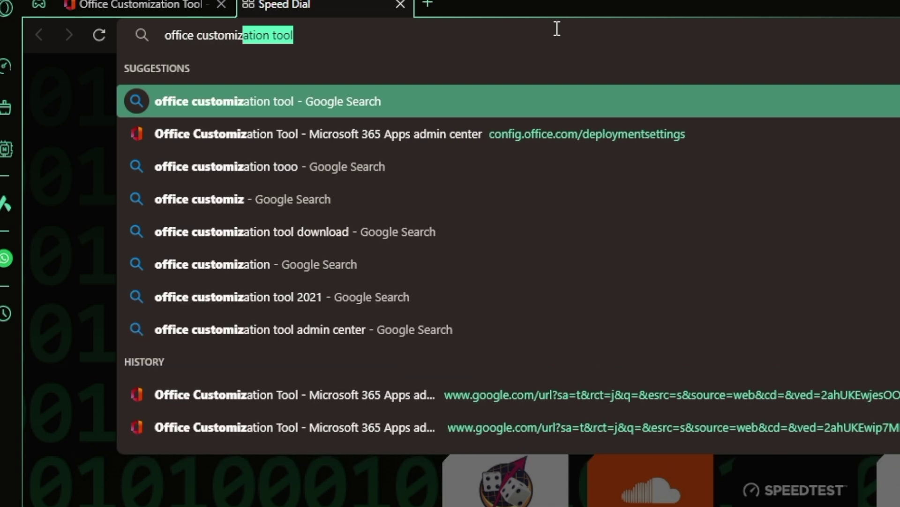
pyautogui.press('Return')
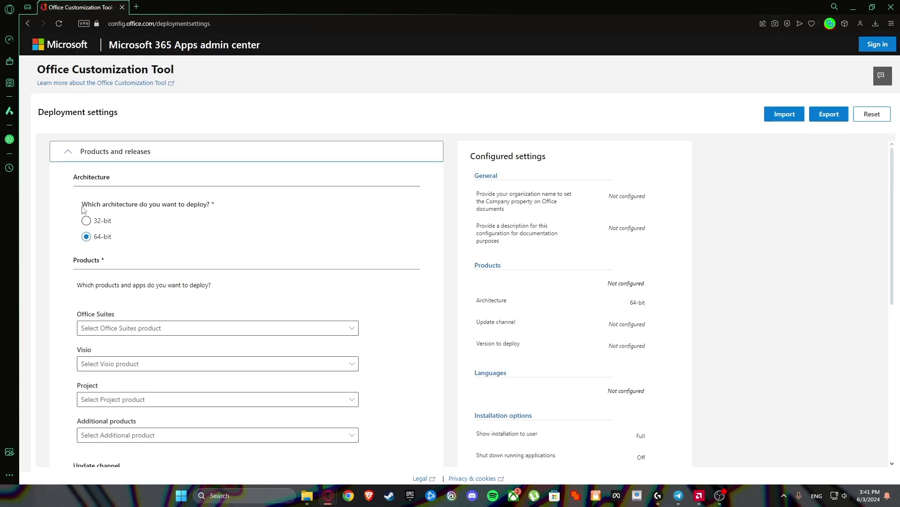
# Keep the 64-bit architecture and choose Office LTSC Professional Plus 2021 - Volume License as the Office suite.
pyautogui.moveTo(83, 209); pyautogui.dragTo(167, 206)
pyautogui.click(230, 204)
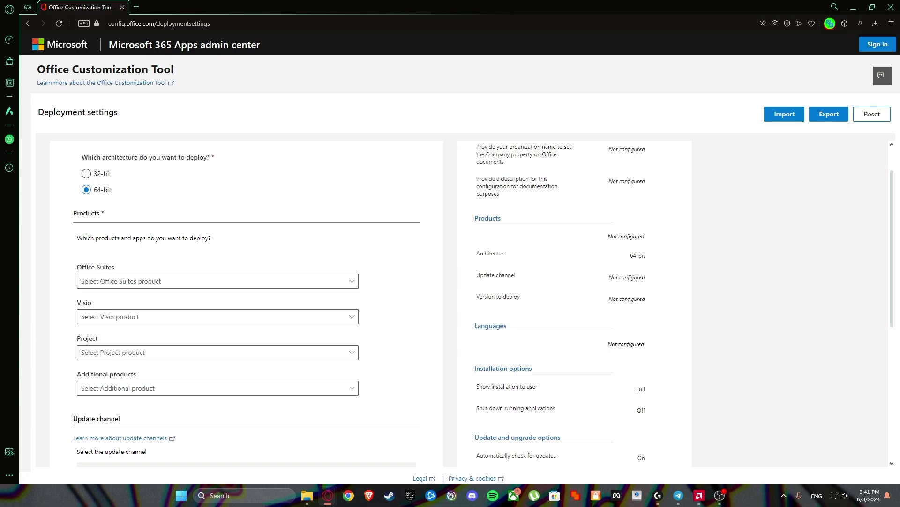
pyautogui.click(142, 283)
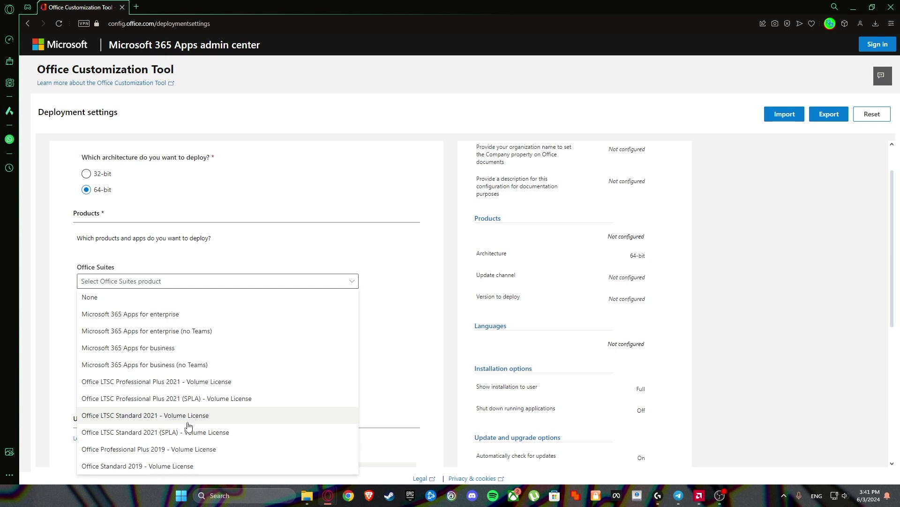
pyautogui.click(186, 382)
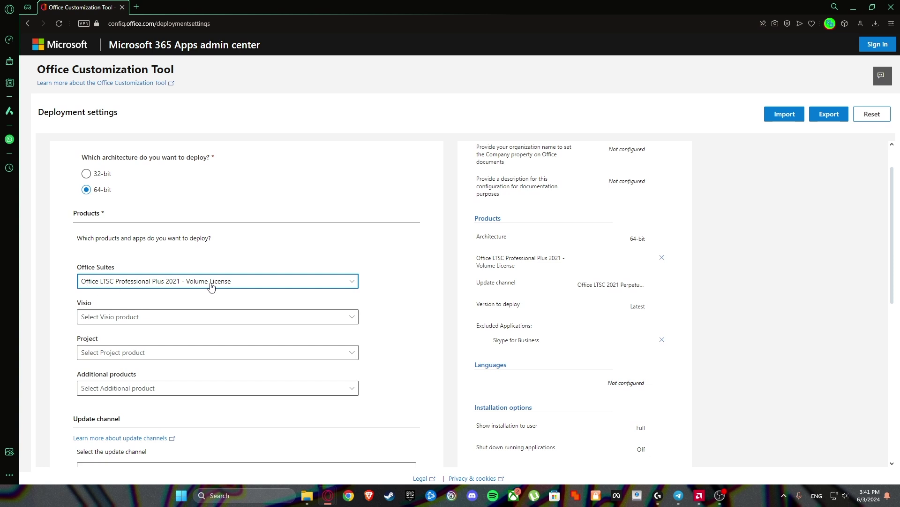
# Exclude OneDrive Desktop, Publisher and OneNote from the apps being deployed.
pyautogui.scroll(-3, 101, 187)
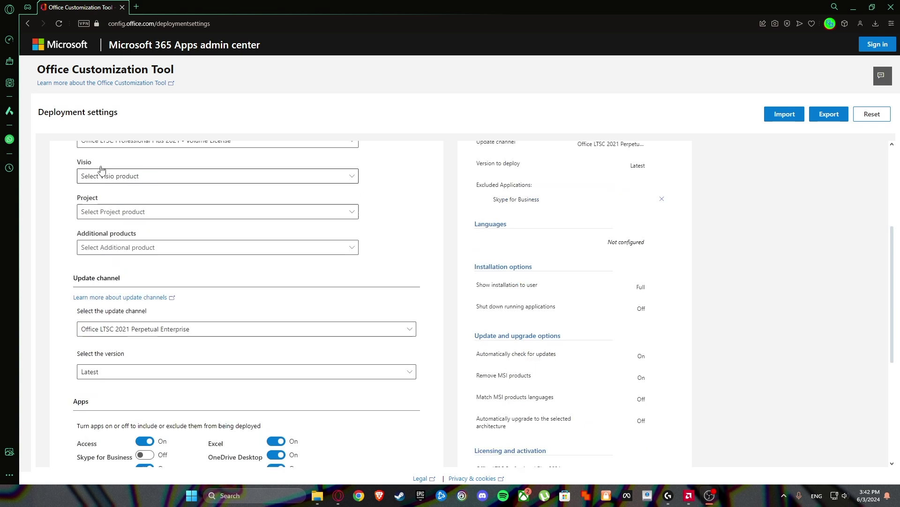
pyautogui.scroll(-3, 619, 298)
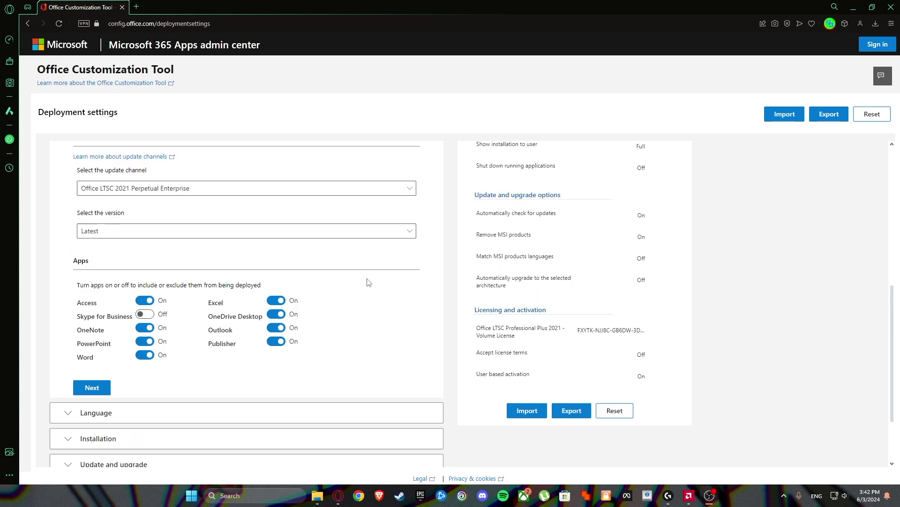
pyautogui.hotkey('alt', 'Tab')
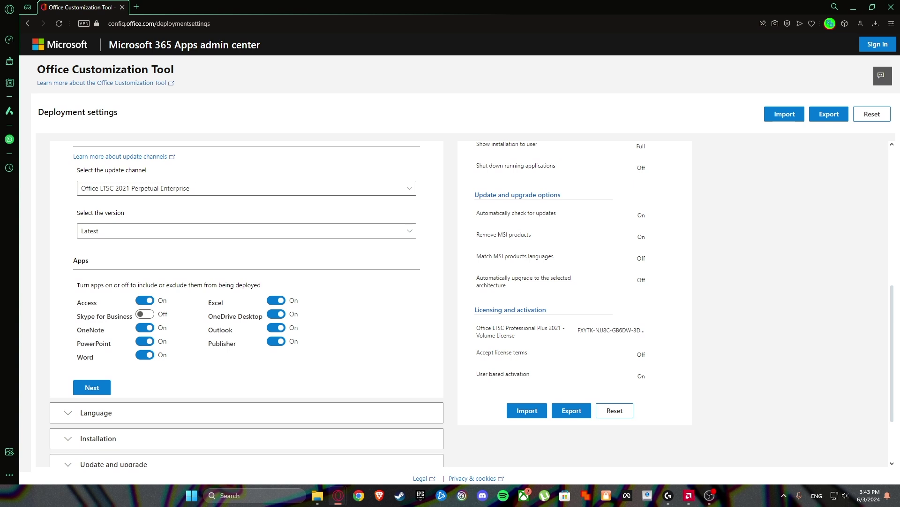
pyautogui.scroll(-1, 751, 302)
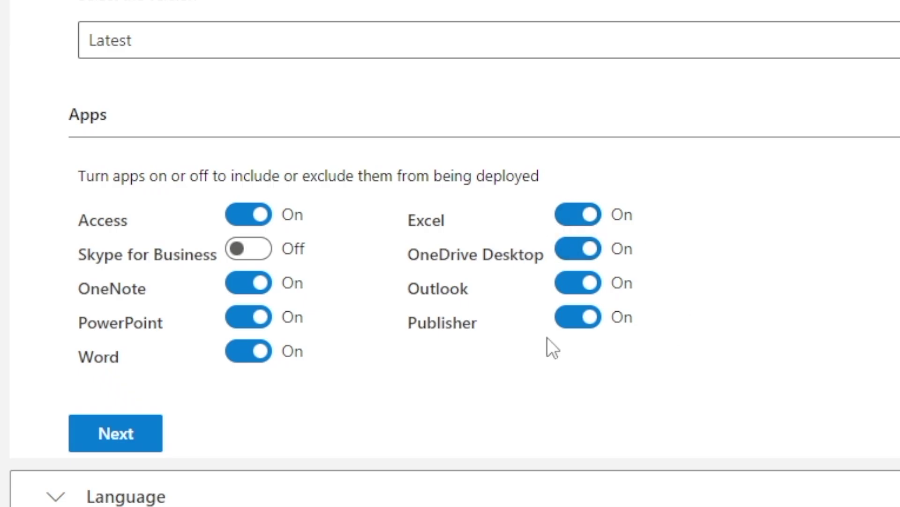
pyautogui.click(584, 253)
pyautogui.click(576, 321)
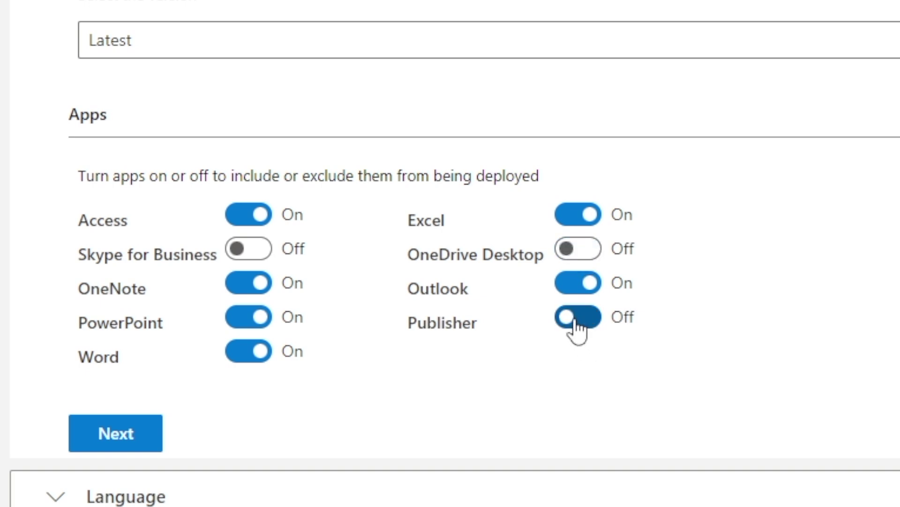
pyautogui.click(261, 293)
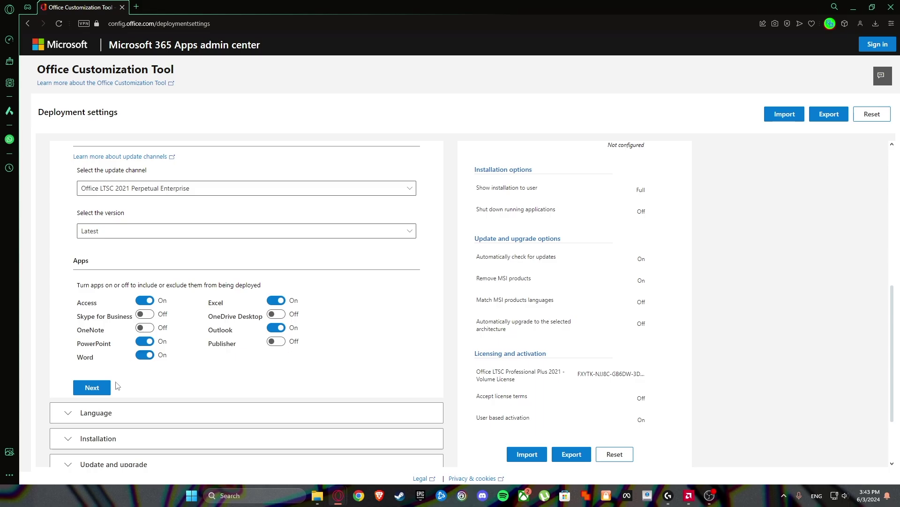
# Set the primary language to English (United States) and continue to the installation options.
pyautogui.click(107, 380)
pyautogui.click(177, 250)
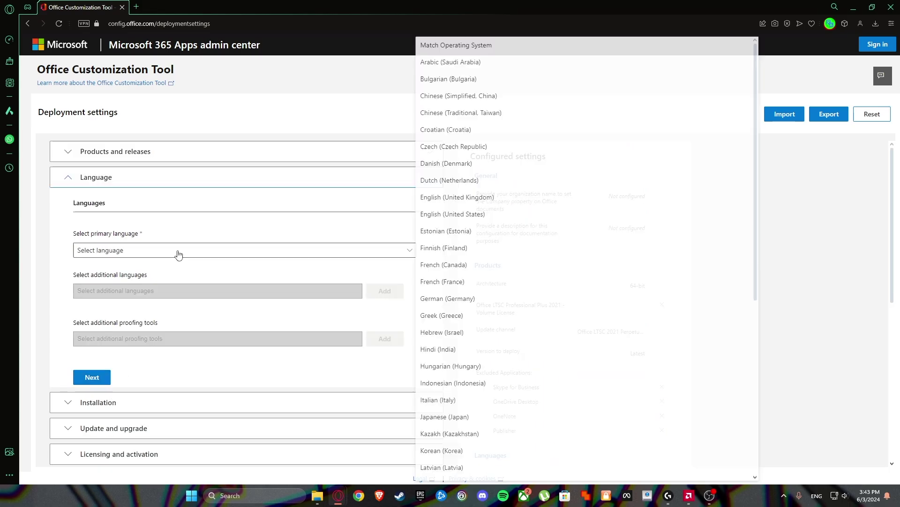
pyautogui.click(504, 217)
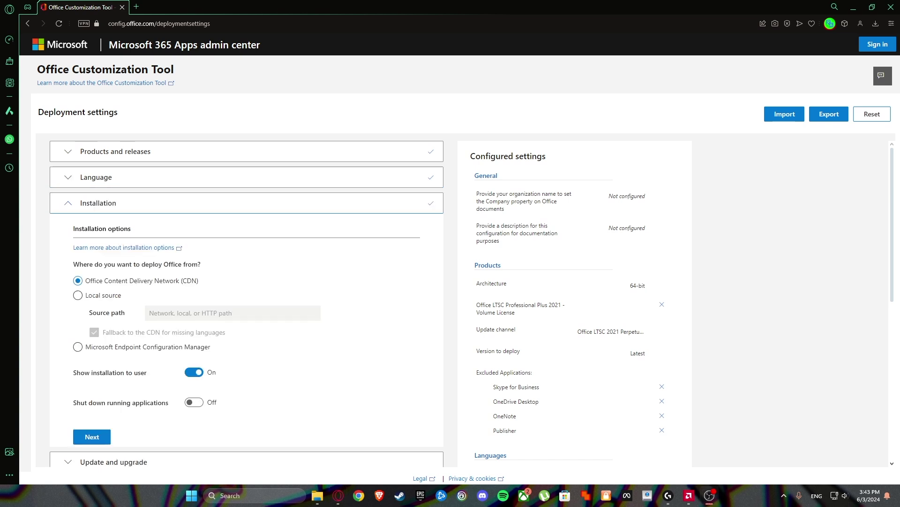
pyautogui.click(164, 185)
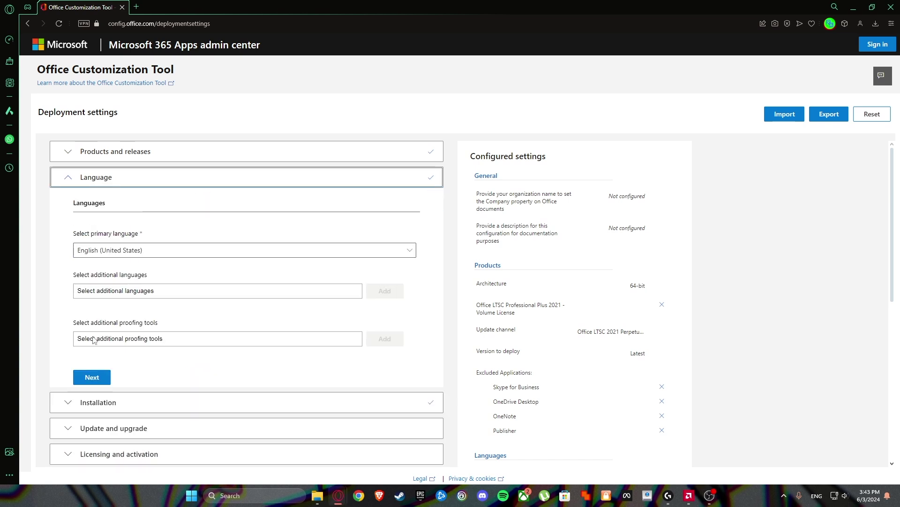
pyautogui.click(97, 378)
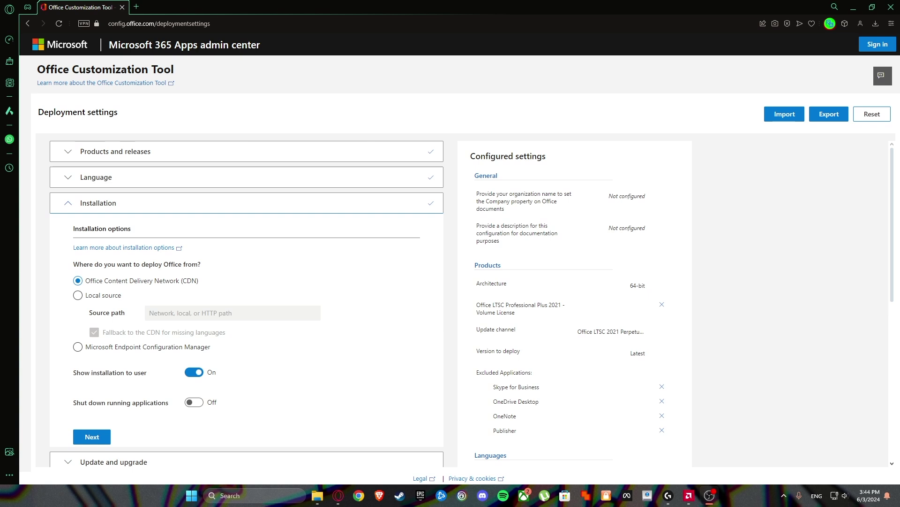
# Accept the default installation options and turn off uninstalling MSI versions of Office in the upgrade options.
pyautogui.scroll(-1, 127, 352)
pyautogui.click(92, 390)
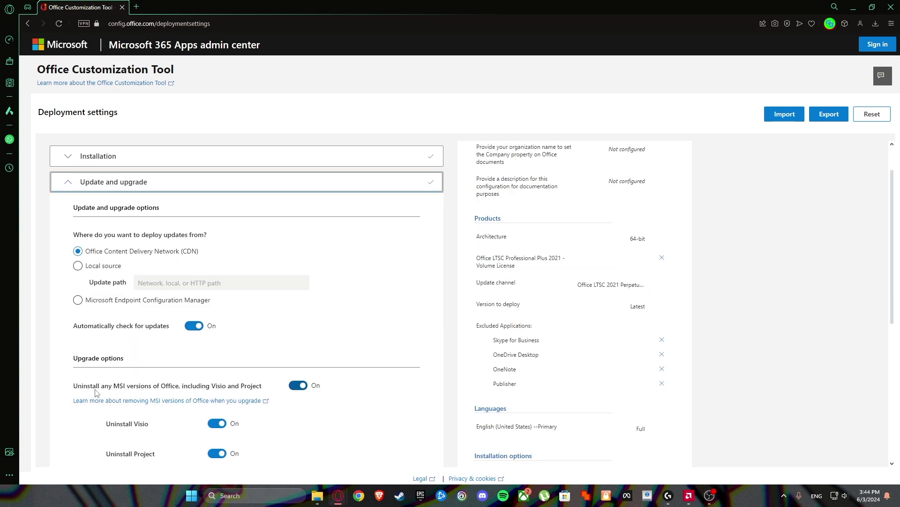
pyautogui.scroll(-1, 250, 301)
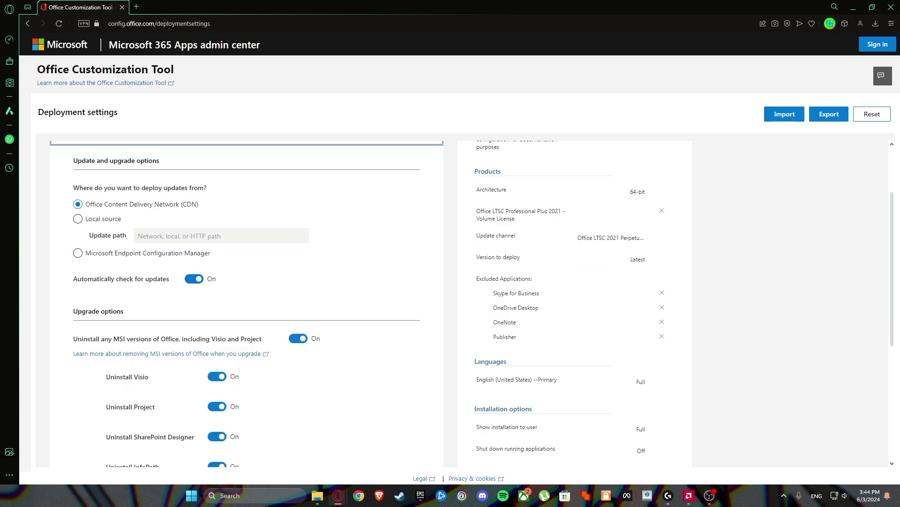
pyautogui.scroll(-2, 396, 352)
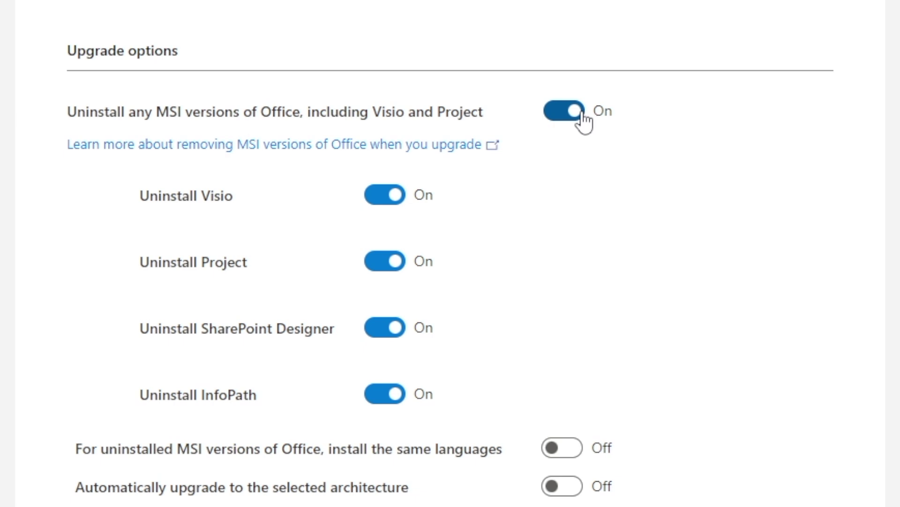
pyautogui.click(583, 123)
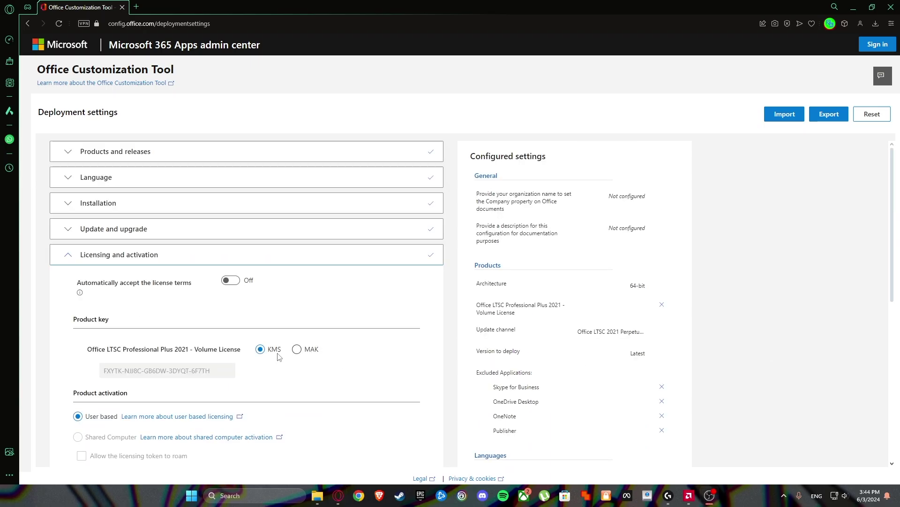
# Accept the default licensing, general and application preference settings and finish the deployment configuration.
pyautogui.scroll(-3, 278, 357)
pyautogui.click(94, 389)
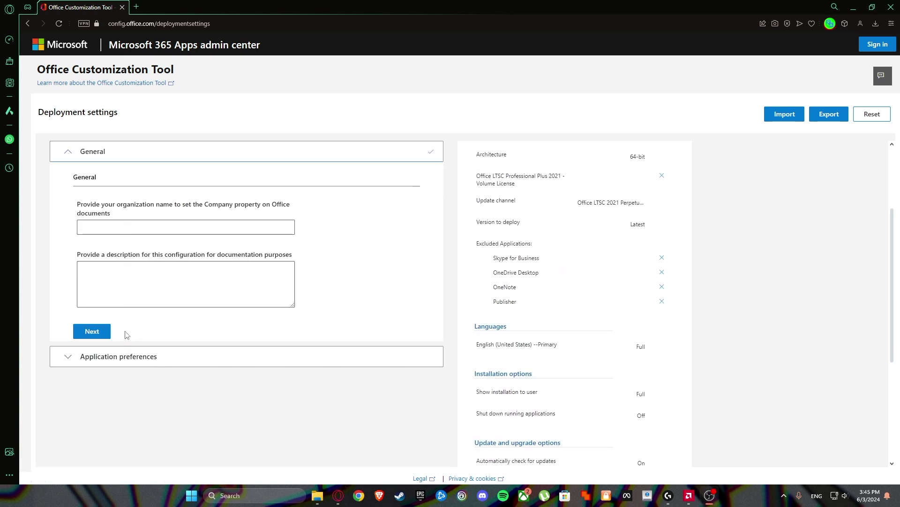
pyautogui.click(99, 331)
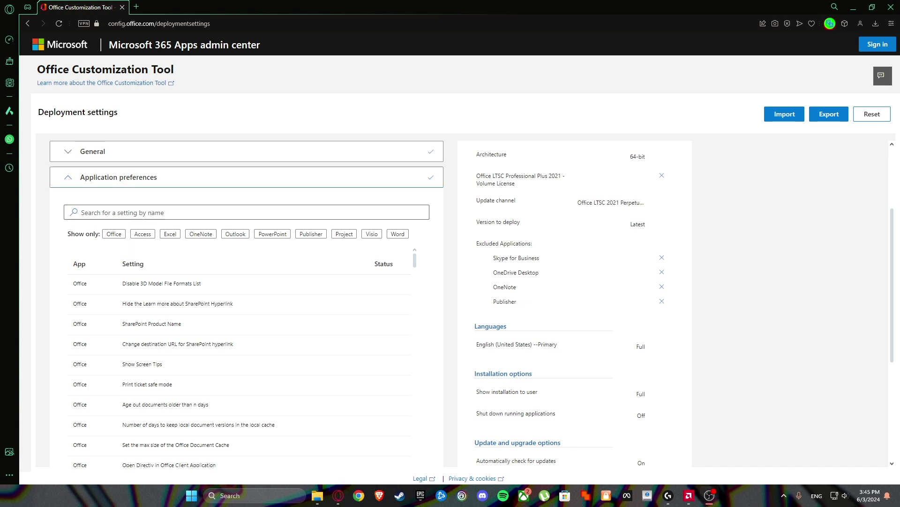
pyautogui.scroll(-4, 451, 235)
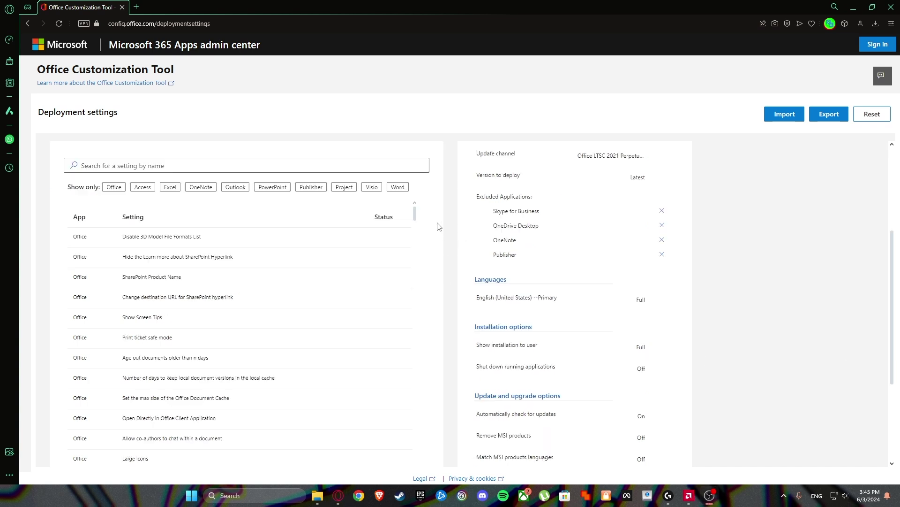
pyautogui.scroll(2, 234, 211)
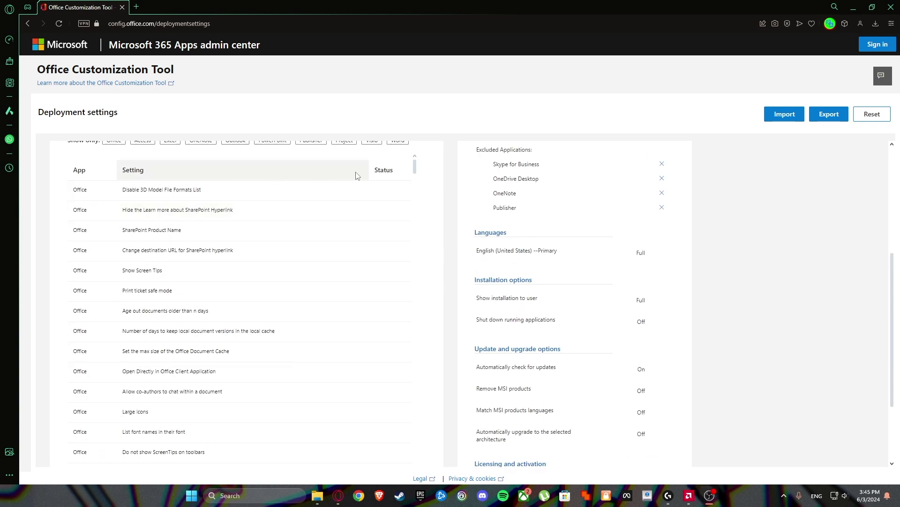
pyautogui.scroll(1, 437, 182)
pyautogui.scroll(-3, 434, 235)
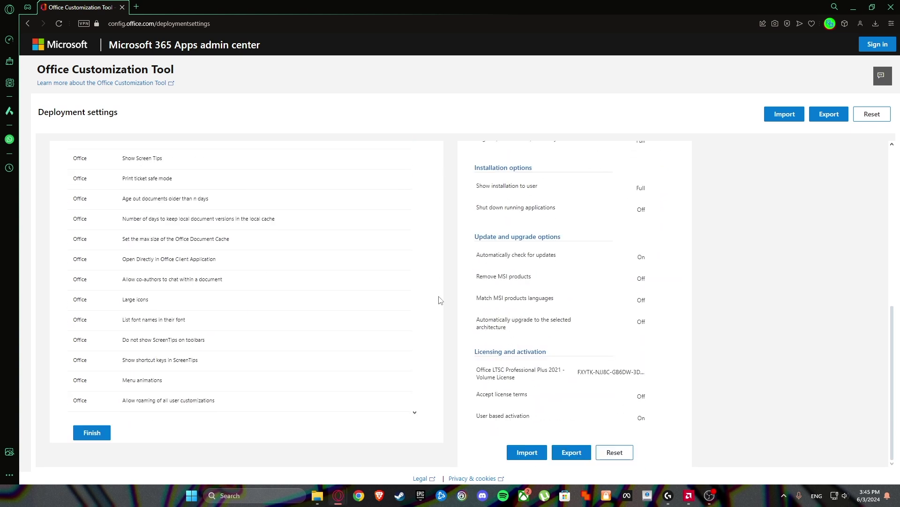
pyautogui.click(94, 433)
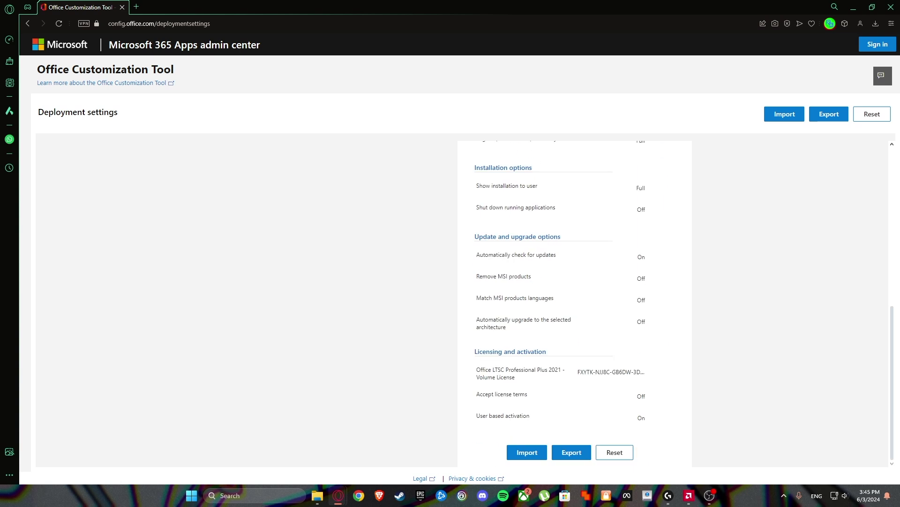
# Start exporting the configuration with Office Open XML formats as the default file format.
pyautogui.click(572, 452)
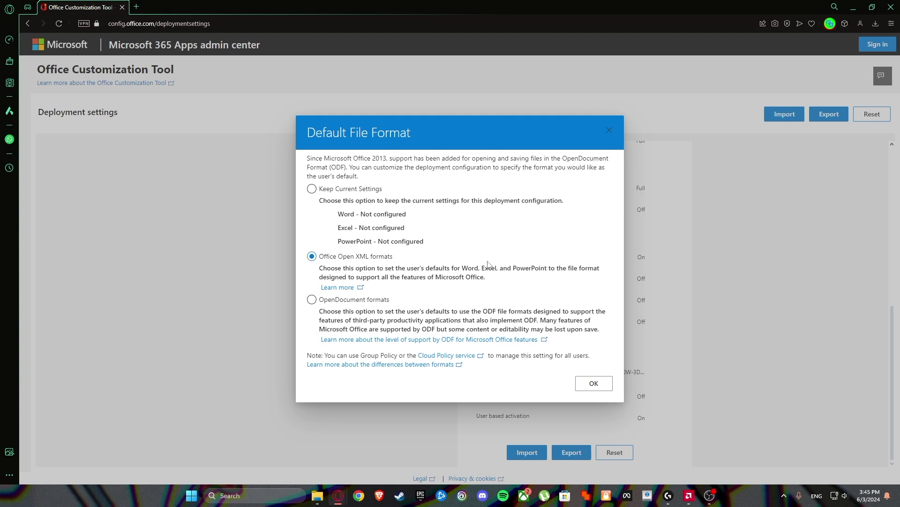
pyautogui.click(592, 379)
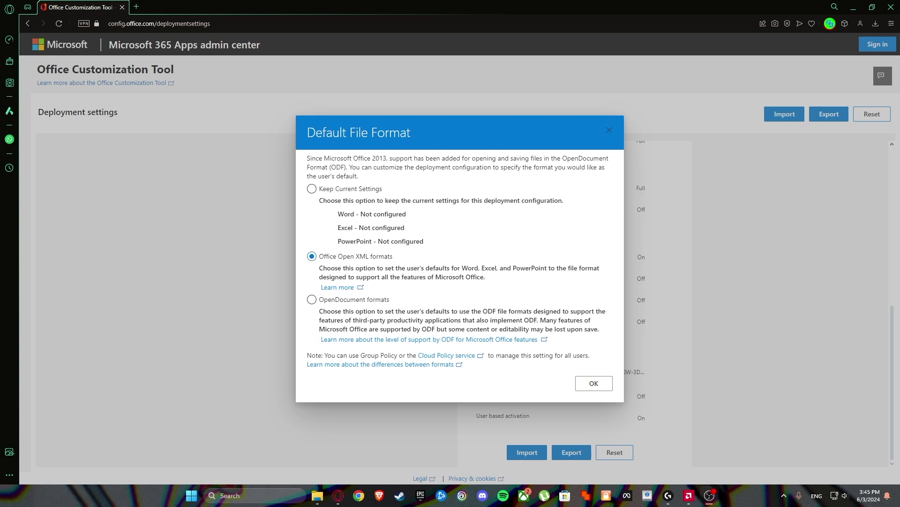
pyautogui.click(590, 383)
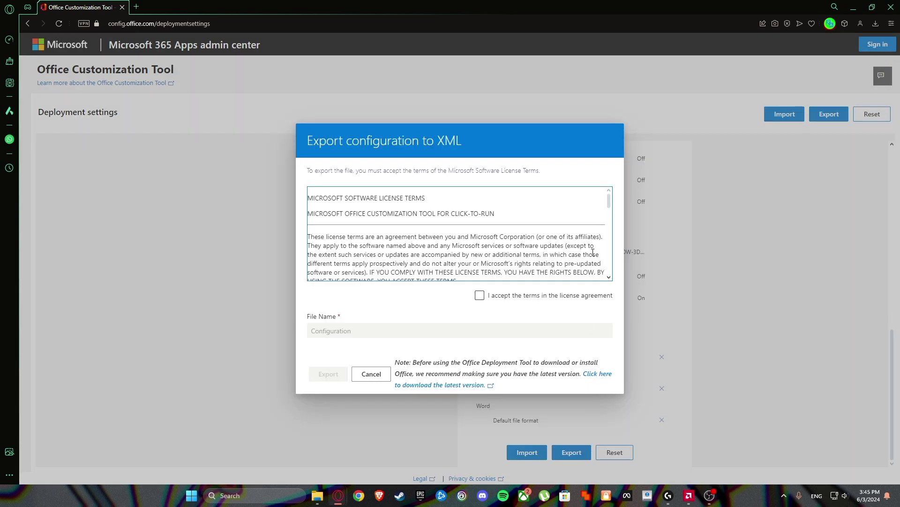
# Accept the license agreement for exporting the configuration to XML after going through its terms.
pyautogui.moveTo(610, 202); pyautogui.dragTo(609, 266)
pyautogui.click(580, 296)
pyautogui.click(496, 302)
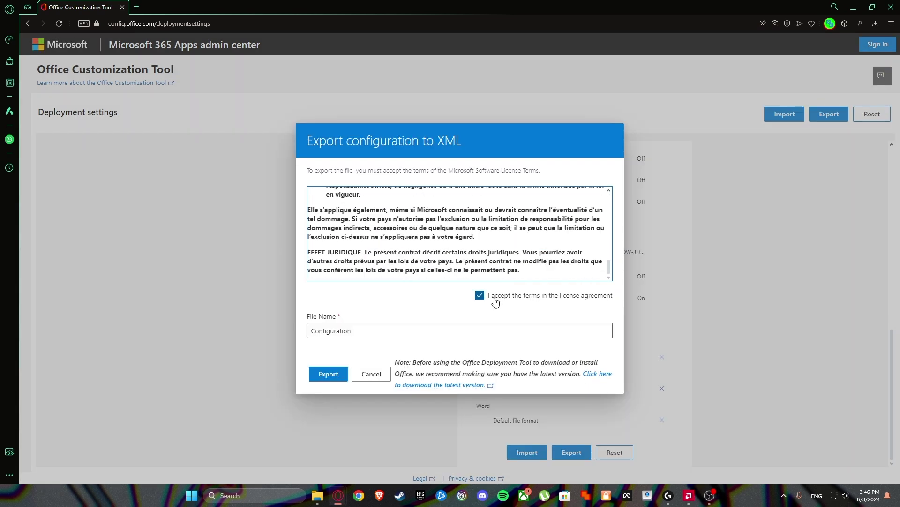
# Export the configuration under the file name Configuration, and download the English Office Deployment Tool from Microsoft's download page.
pyautogui.click(328, 374)
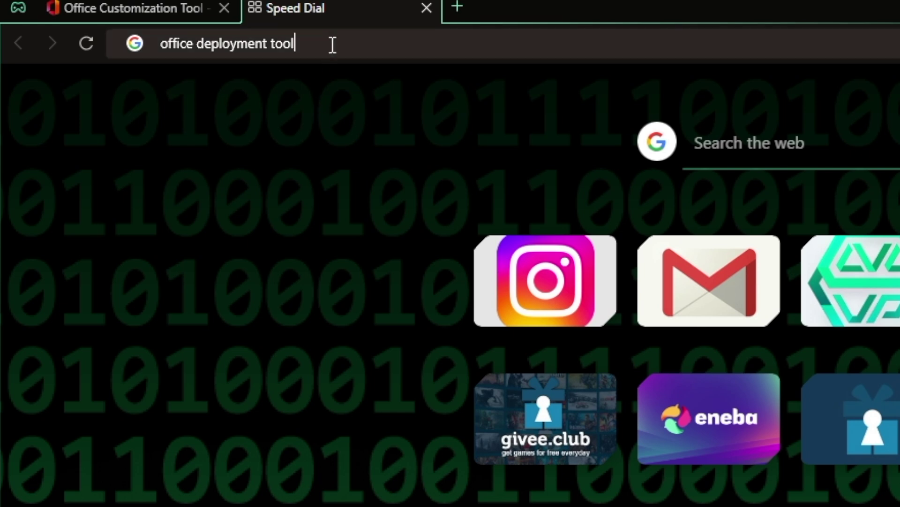
pyautogui.press('Return')
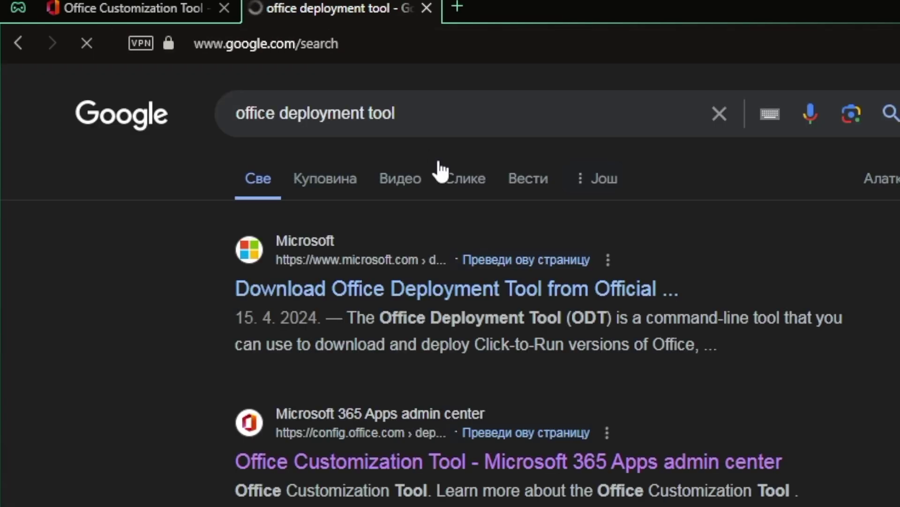
pyautogui.click(383, 292)
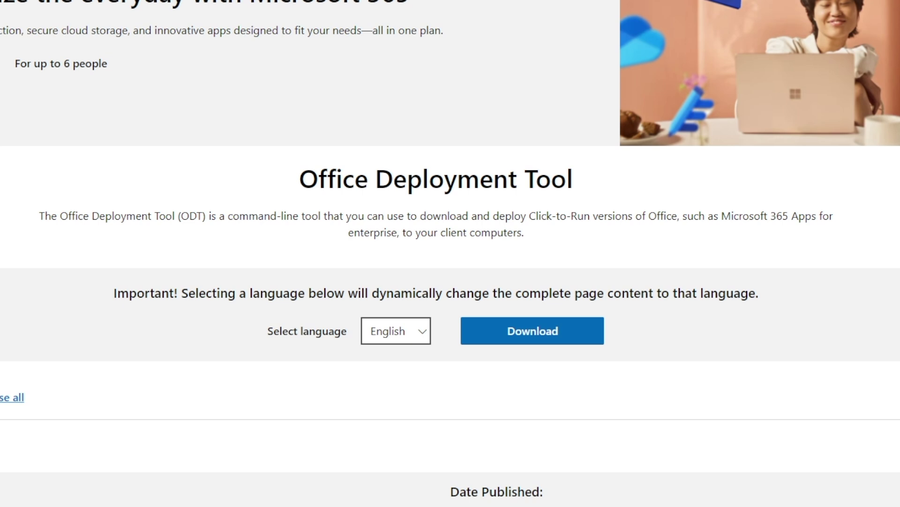
pyautogui.click(586, 331)
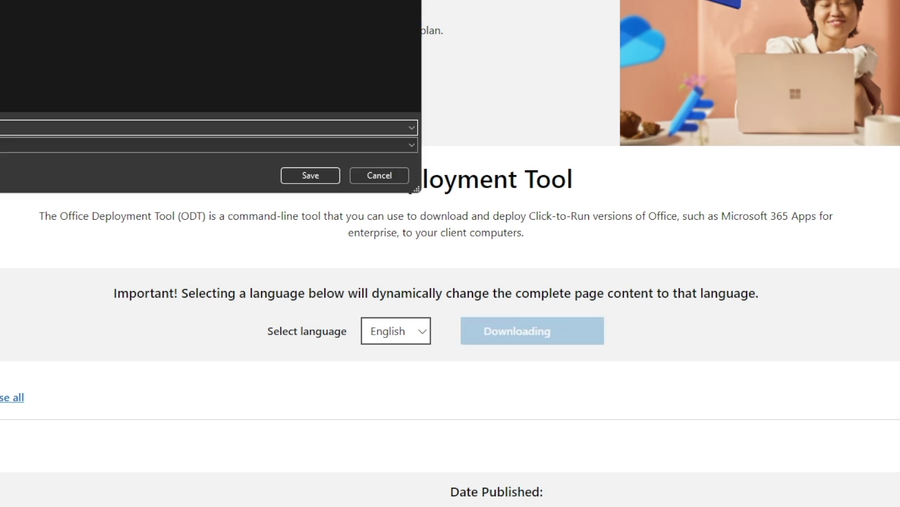
pyautogui.click(310, 175)
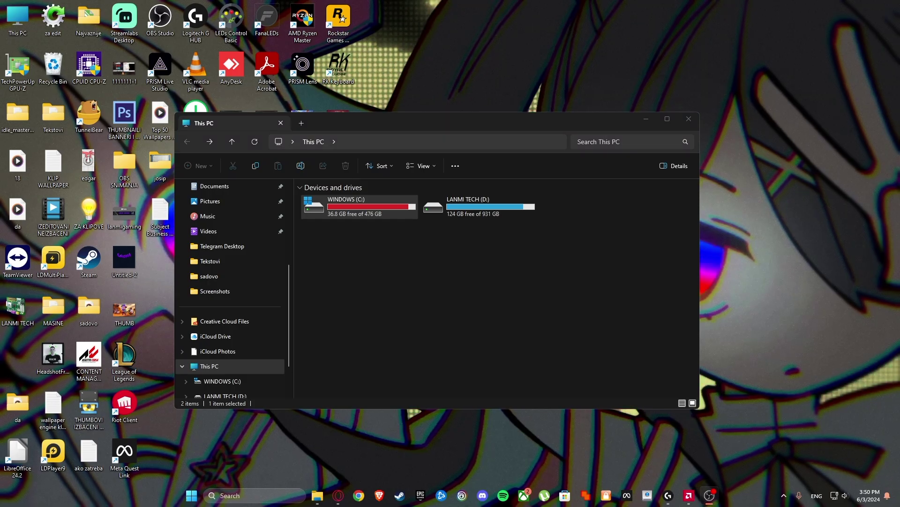
# Create a new folder named MS OFFICE 2021 in the root of the C: drive using File Explorer.
pyautogui.doubleClick(331, 212)
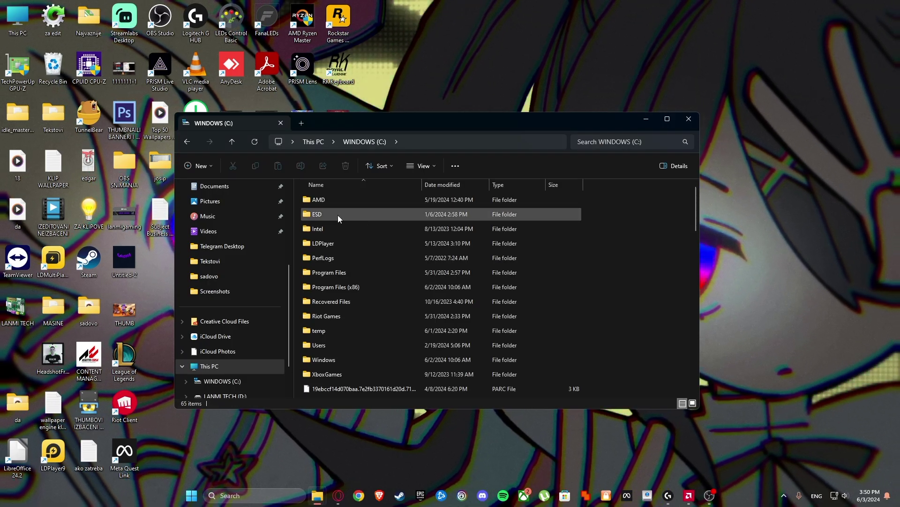
pyautogui.rightClick(616, 288)
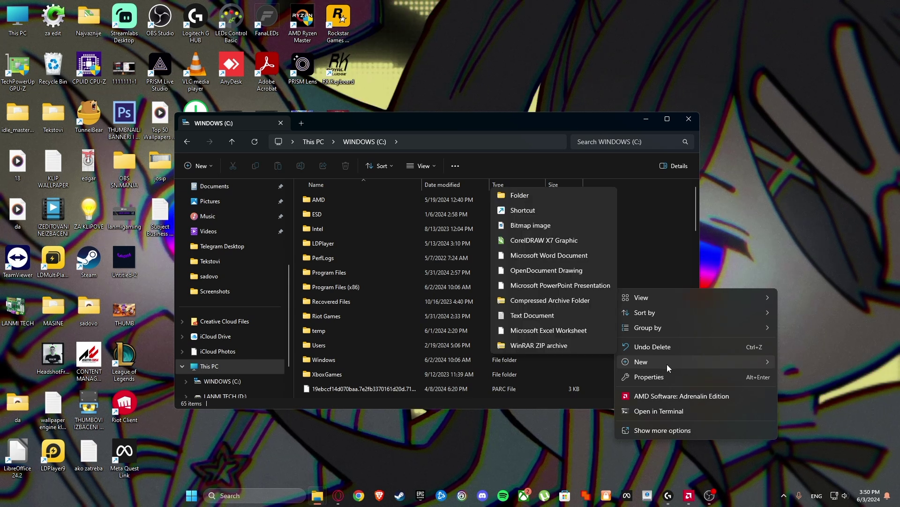
pyautogui.moveTo(623, 360)
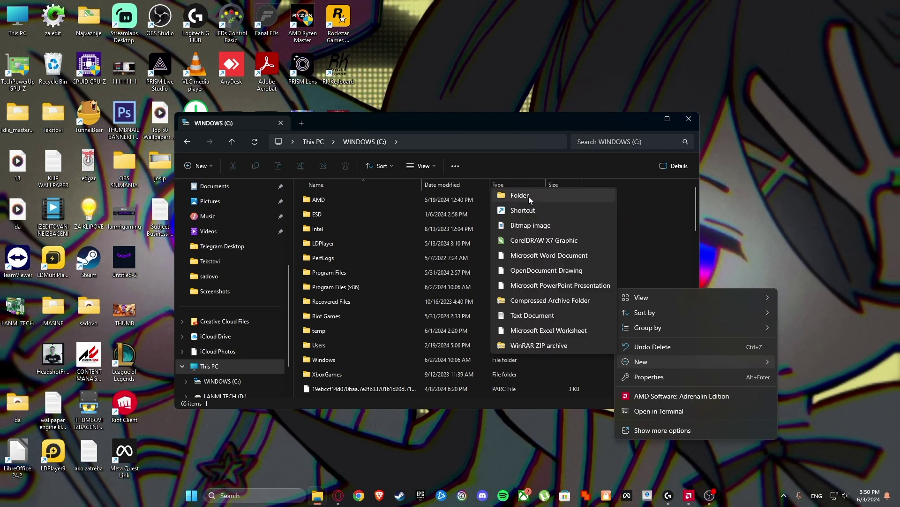
pyautogui.click(528, 196)
pyautogui.write('MS OFFICE')
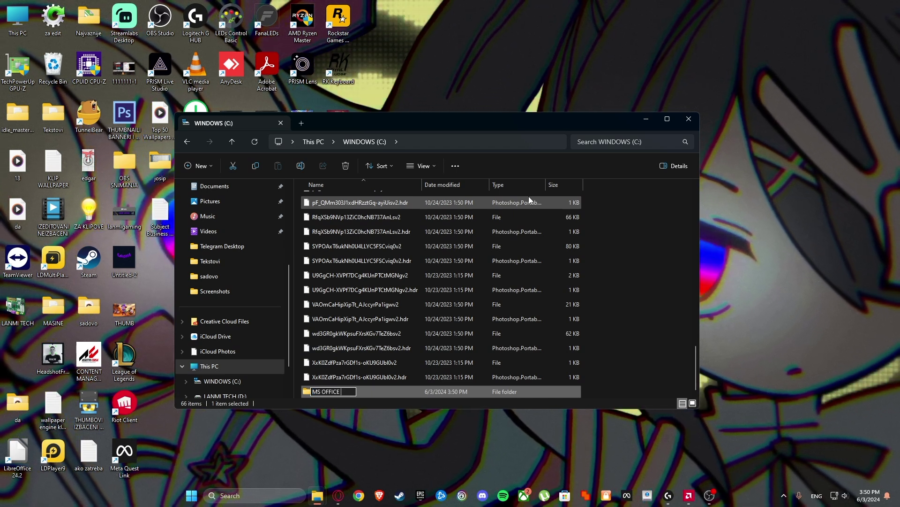
pyautogui.write(' 2021')
pyautogui.press('Return')
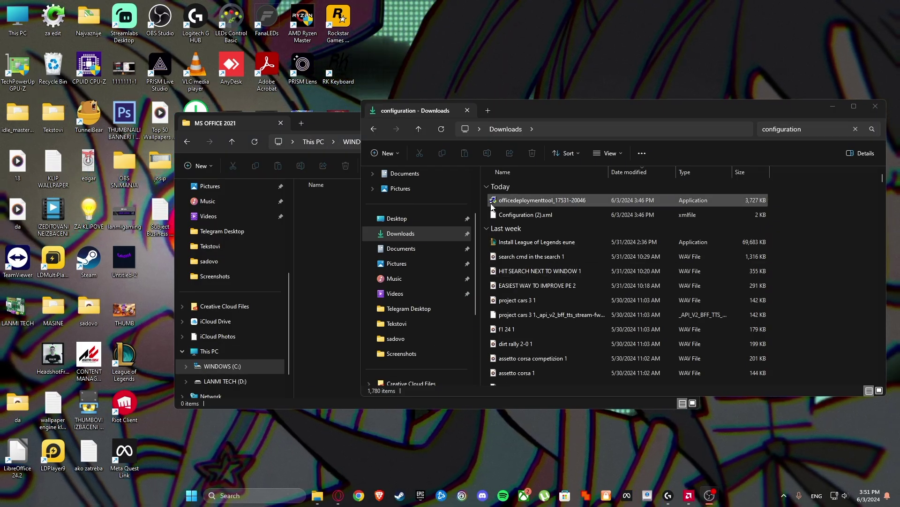
# Move the Office Deployment Tool and Configuration (2).xml from Downloads into the MS OFFICE 2021 folder.
pyautogui.keyDown('shift'); pyautogui.click(526, 214); pyautogui.keyUp('shift')
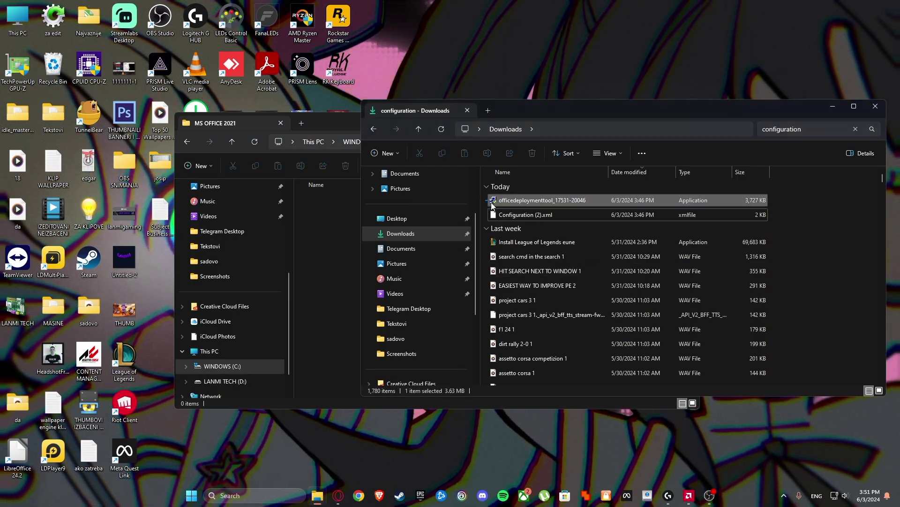
pyautogui.moveTo(525, 214); pyautogui.dragTo(340, 246)
pyautogui.click(416, 226)
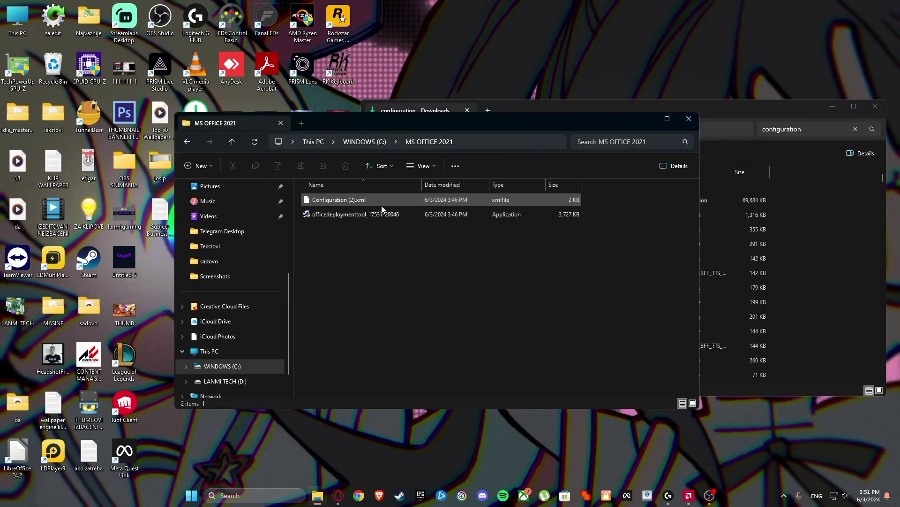
# Rename Configuration (2).xml in the MS OFFICE 2021 folder to Configuration.xml.
pyautogui.rightClick(370, 198)
pyautogui.click(445, 422)
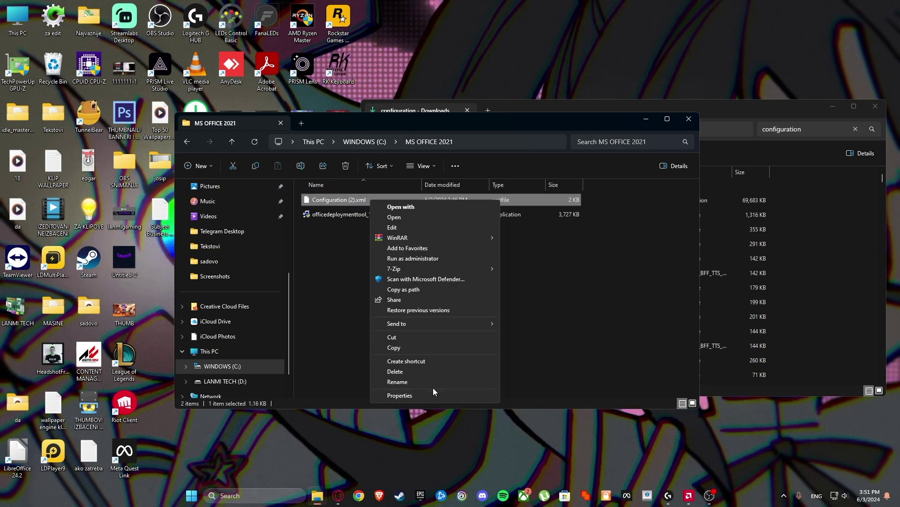
pyautogui.click(431, 382)
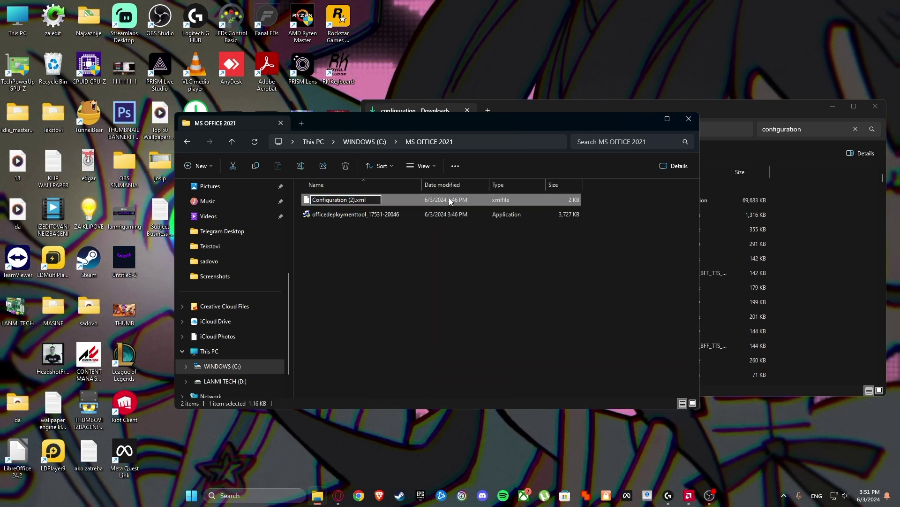
pyautogui.press('BackSpace')
pyautogui.press('BackSpace')
pyautogui.press('BackSpace')
pyautogui.press('BackSpace')
pyautogui.press('Return')
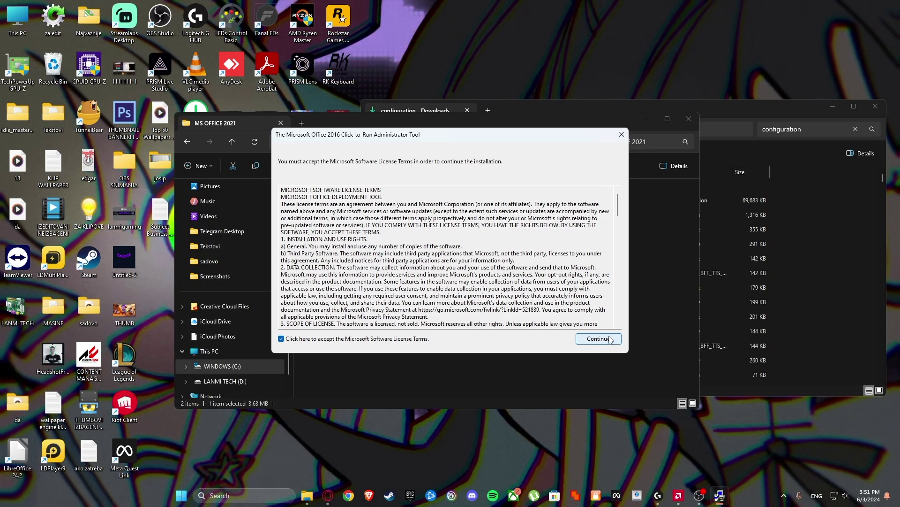
# Continue past the accepted deployment tool license terms and extract its files into the MS OFFICE 2021 folder on C:.
pyautogui.click(609, 338)
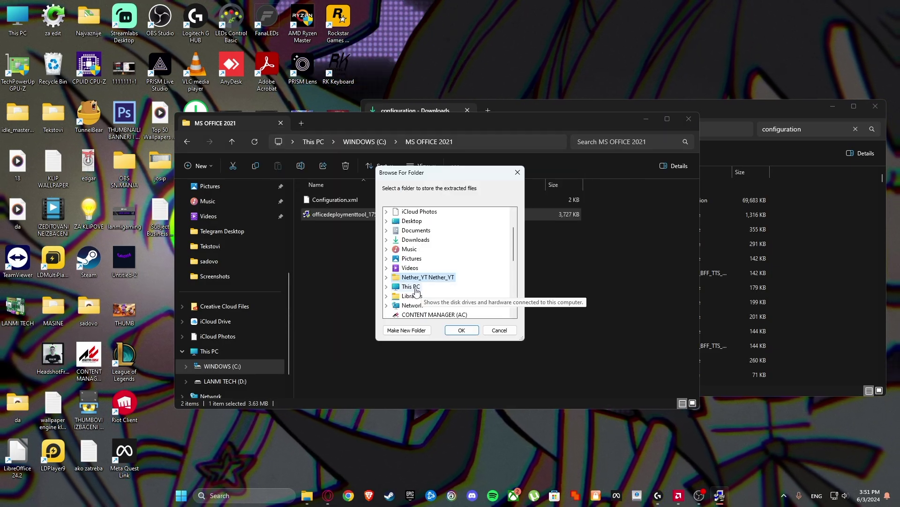
pyautogui.doubleClick(419, 314)
pyautogui.doubleClick(435, 271)
pyautogui.scroll(-3, 441, 248)
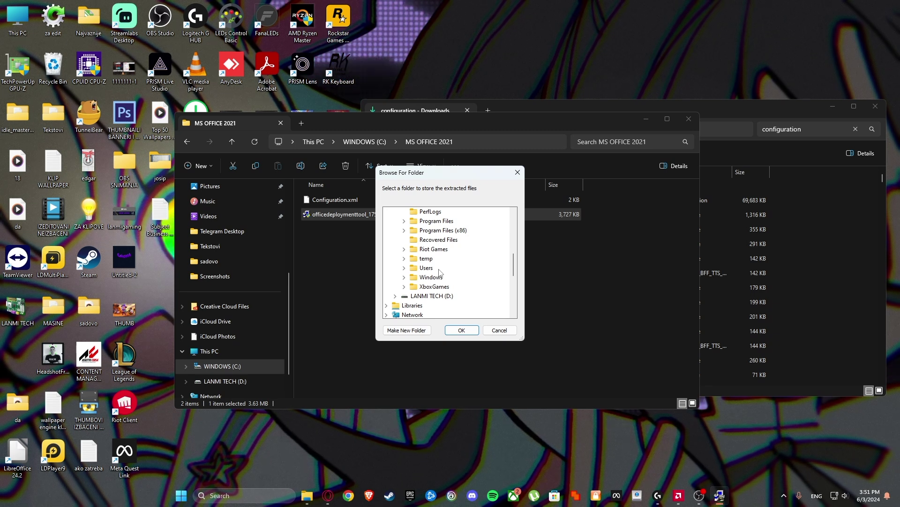
pyautogui.scroll(2, 443, 243)
pyautogui.click(440, 229)
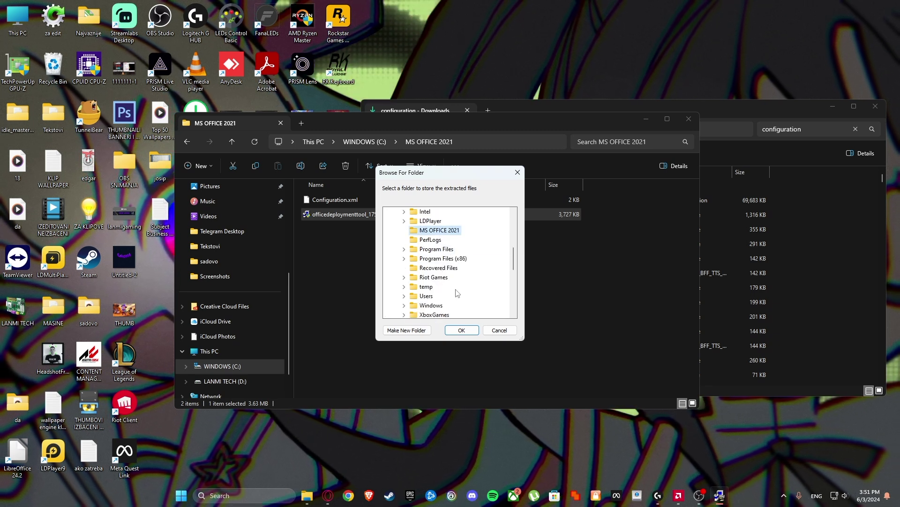
pyautogui.click(462, 330)
pyautogui.click(513, 276)
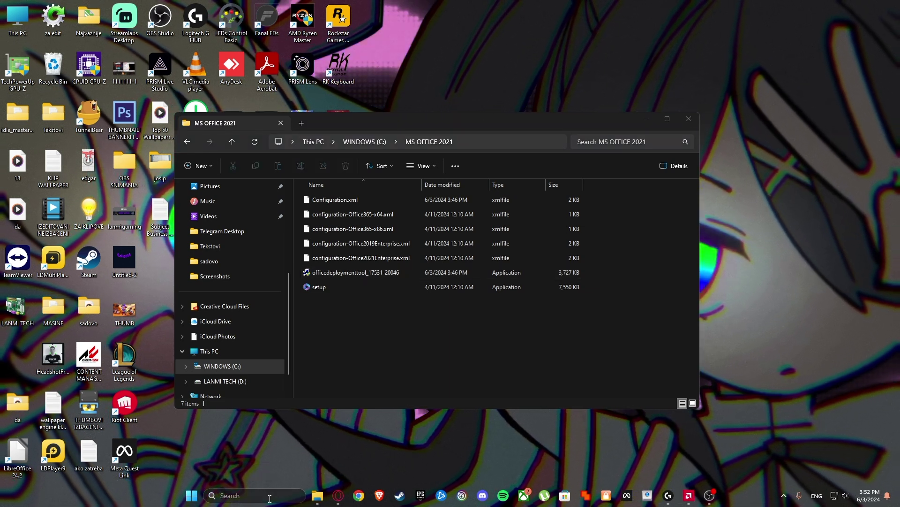
# Search Windows for cmd and open Command Prompt as administrator, allowing the elevation request.
pyautogui.click(254, 495)
pyautogui.write('cmd')
pyautogui.click(438, 288)
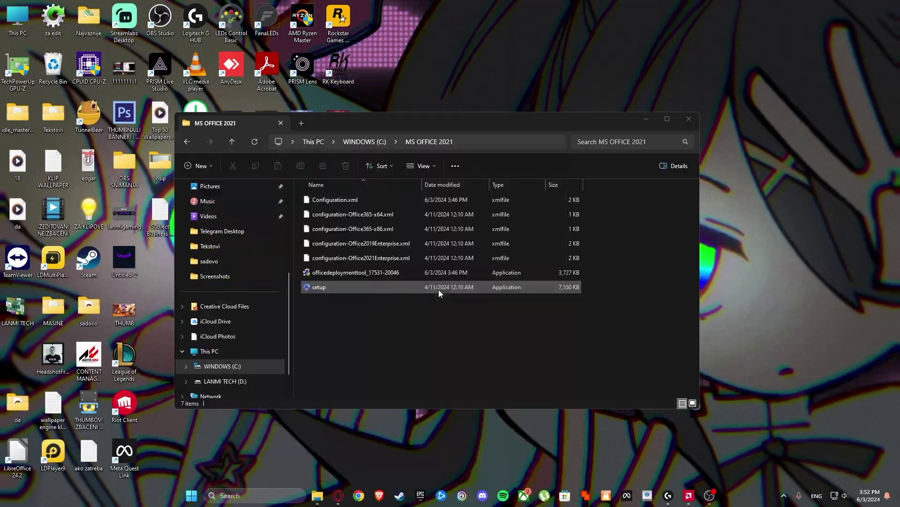
pyautogui.hotkey('alt', 'y')
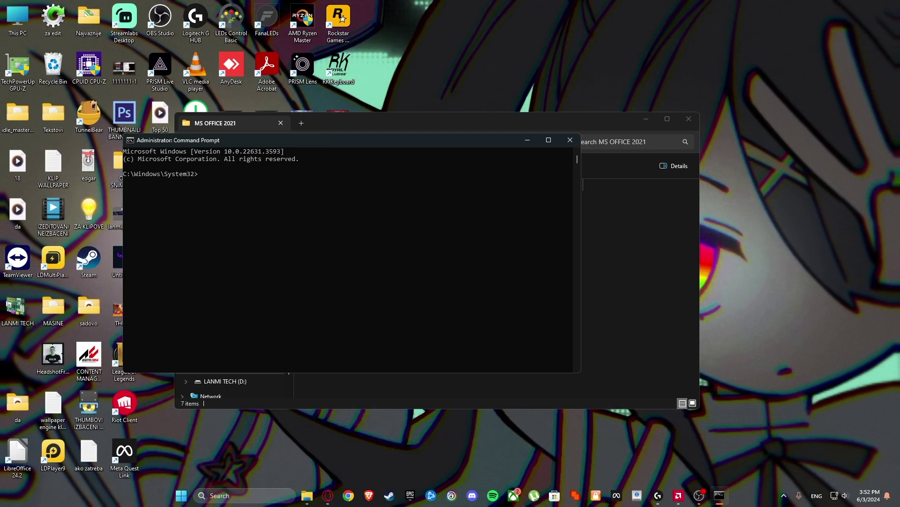
# Change the Command Prompt directory with cd C:\MS OFFICE 2021, using the path copied from the folder's File Explorer window.
pyautogui.hotkey('alt', 'Tab')
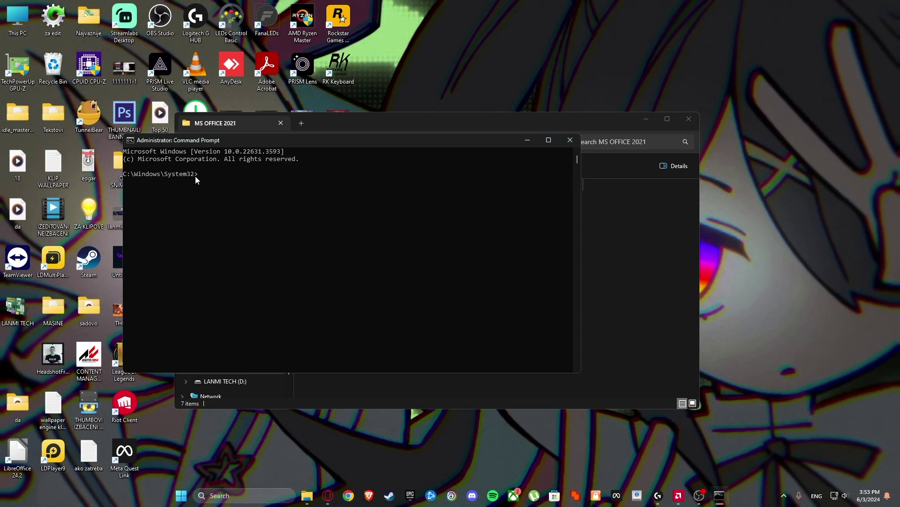
pyautogui.click(196, 175)
pyautogui.write('cd')
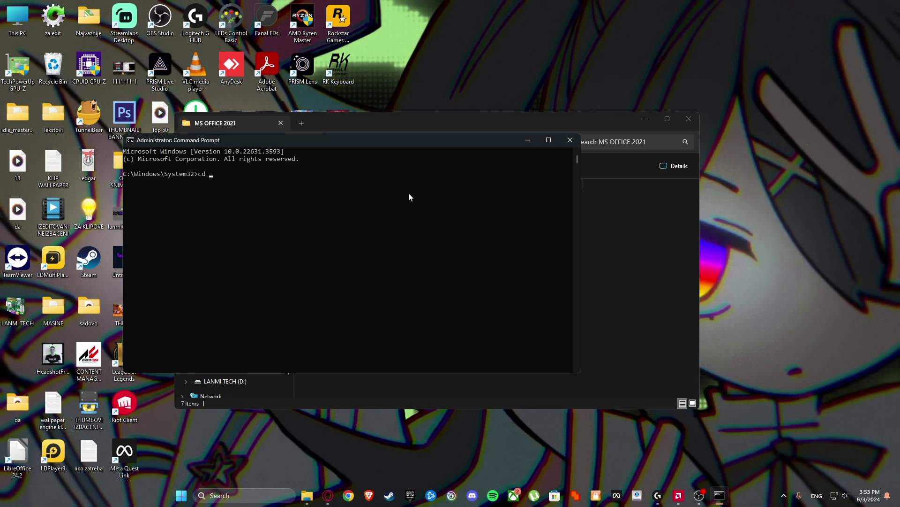
pyautogui.click(632, 199)
pyautogui.click(464, 140)
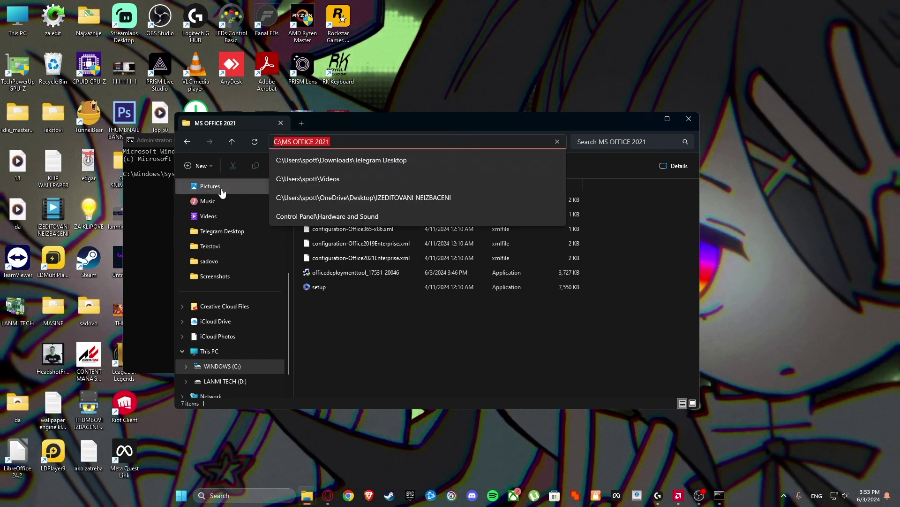
pyautogui.click(154, 191)
pyautogui.click(212, 175)
pyautogui.write('C:\\MS OFFICE 2021')
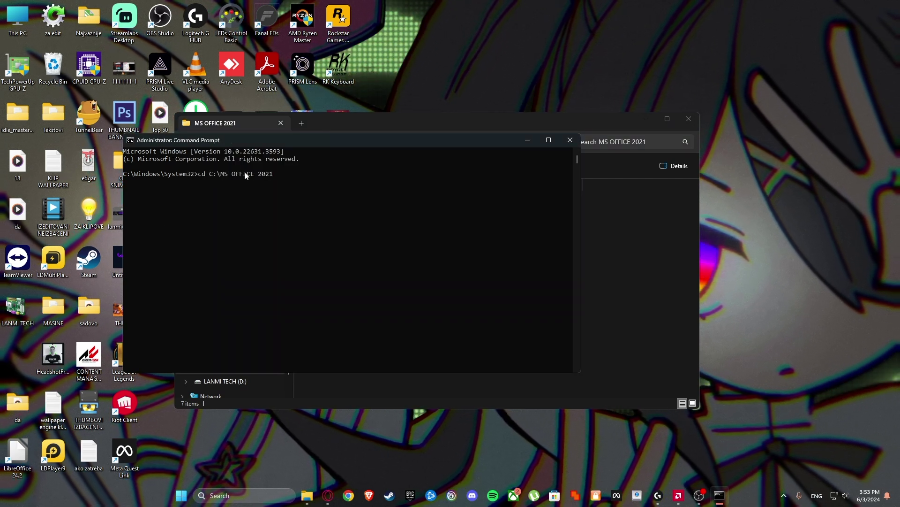
pyautogui.press('Return')
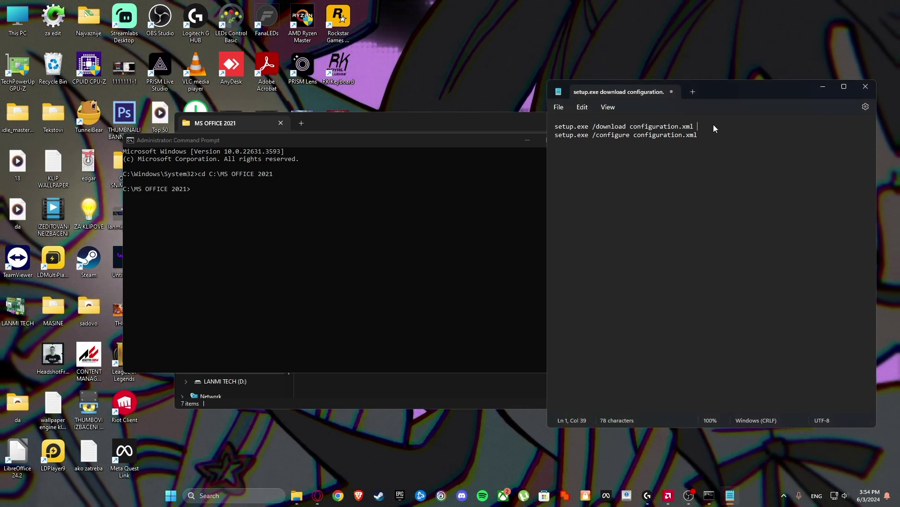
# Copy setup.exe /download configuration.xml from the notes and run it in Command Prompt to download the Office files.
pyautogui.moveTo(714, 125); pyautogui.dragTo(523, 128)
pyautogui.hotkey('ctrl', 'c')
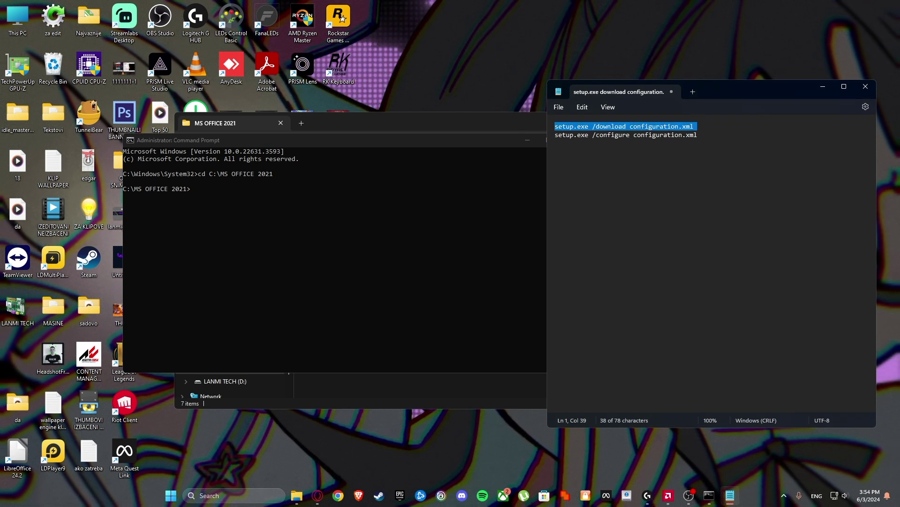
pyautogui.hotkey('alt', 'Tab')
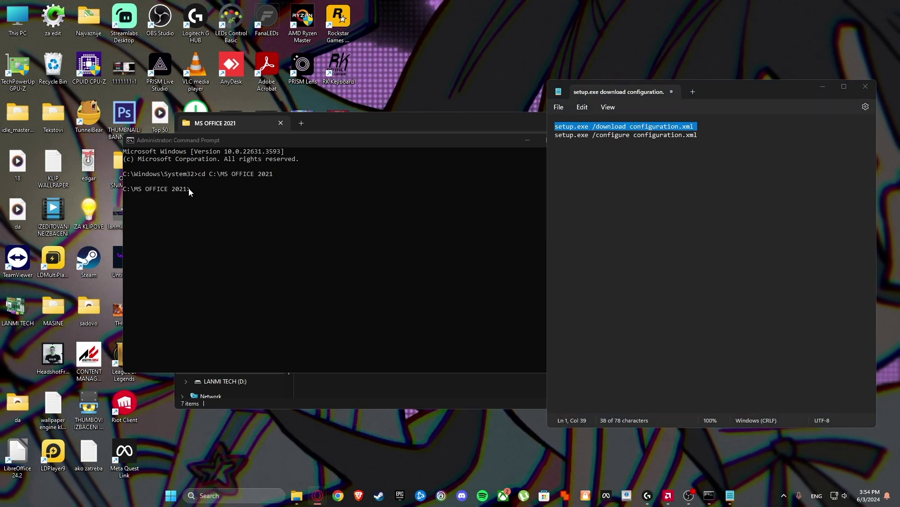
pyautogui.hotkey('ctrl', 'v')
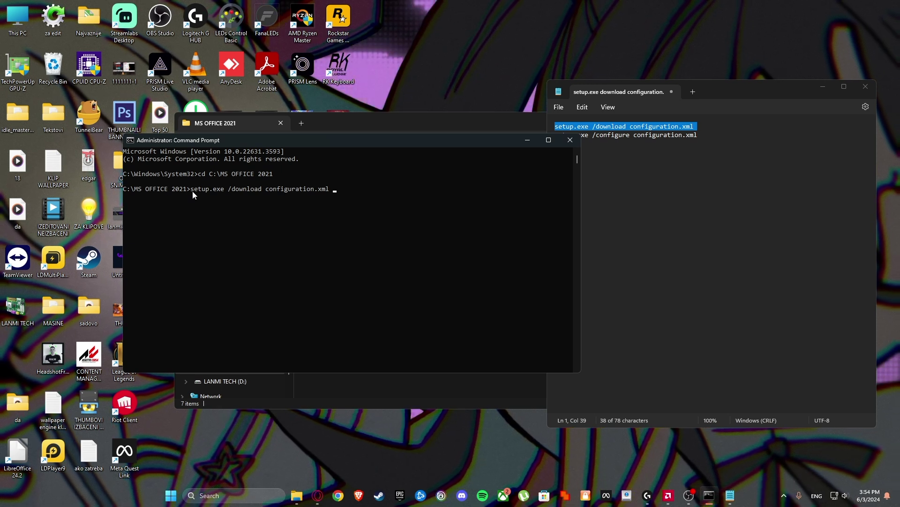
pyautogui.hotkey('alt', 'Tab')
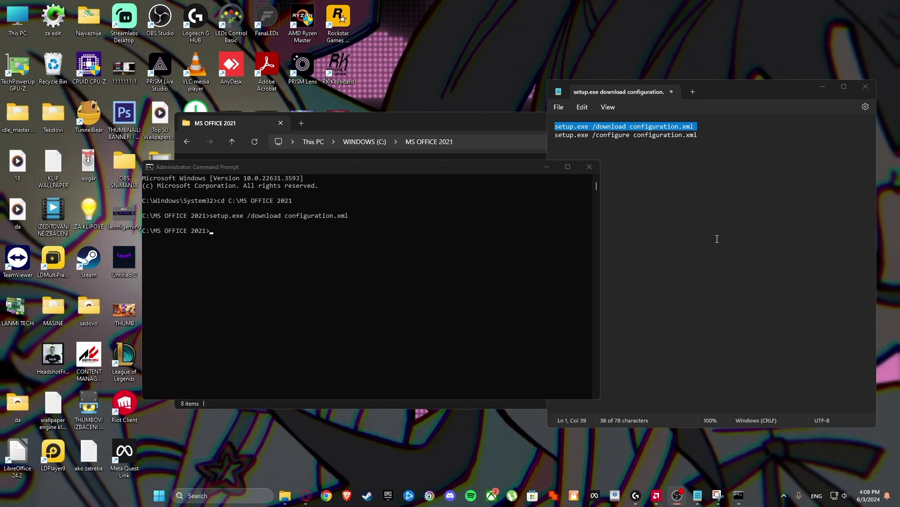
# Copy setup.exe /configure configuration.xml from the notes and run it in Command Prompt to install Office.
pyautogui.moveTo(702, 144); pyautogui.dragTo(589, 128)
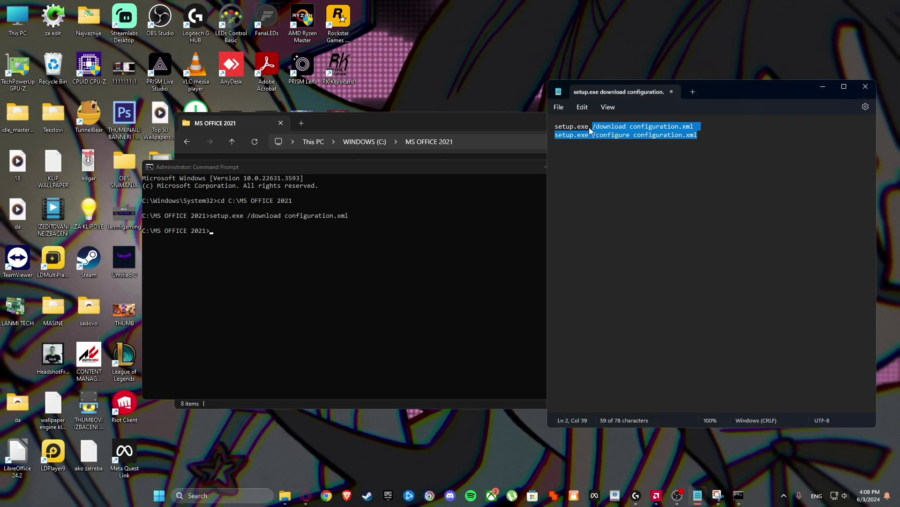
pyautogui.click(206, 234)
pyautogui.write('setup.exe /configure configuration.xml')
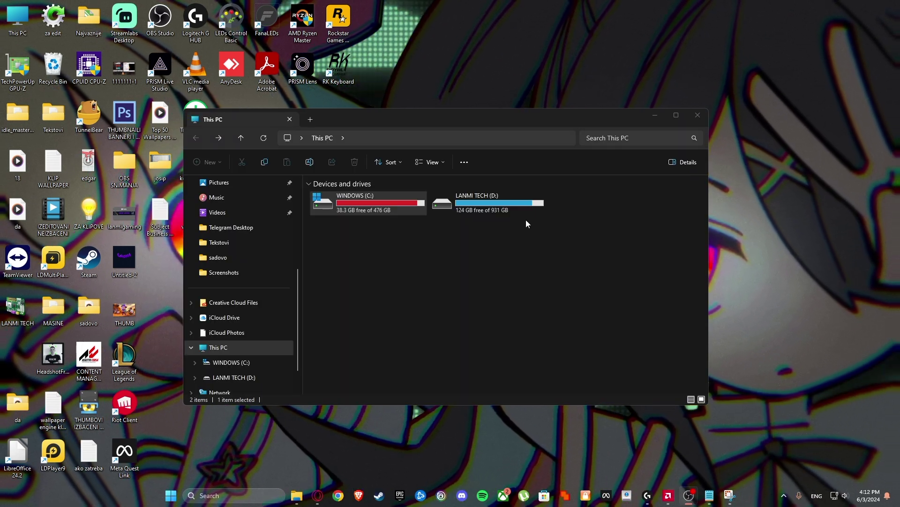
# Open the Office16 folder inside Program Files\Microsoft Office on the C: drive in File Explorer.
pyautogui.doubleClick(364, 195)
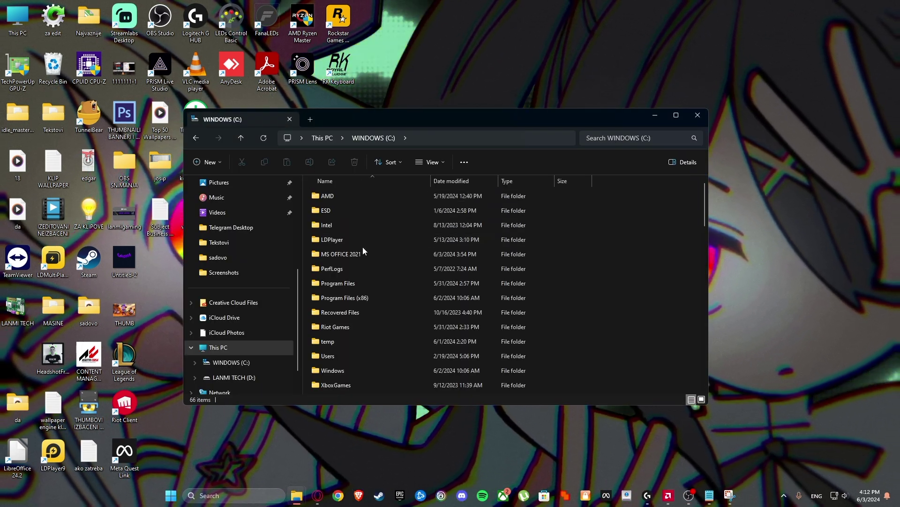
pyautogui.doubleClick(362, 284)
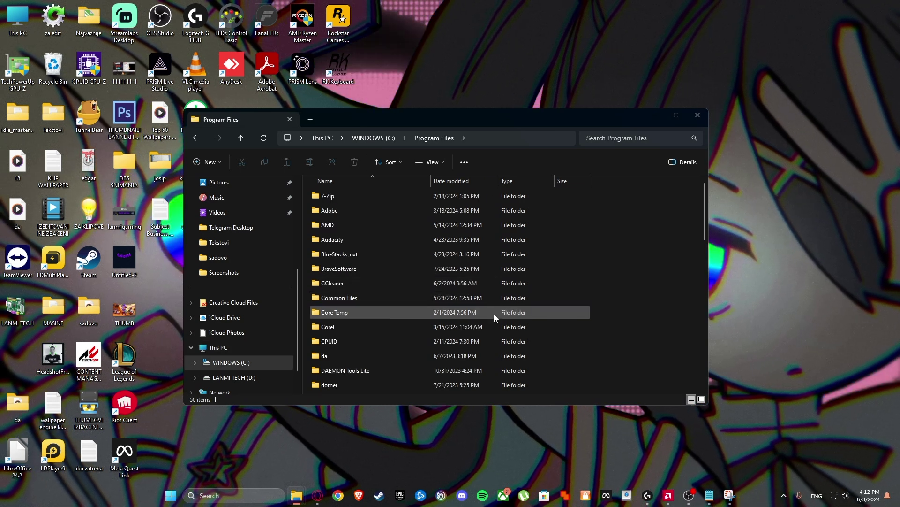
pyautogui.click(481, 279)
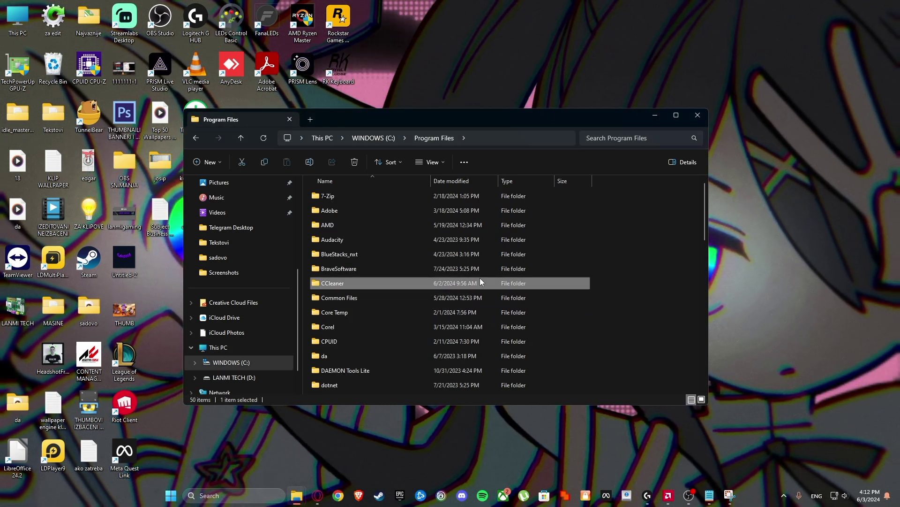
pyautogui.press('m')
pyautogui.doubleClick(386, 194)
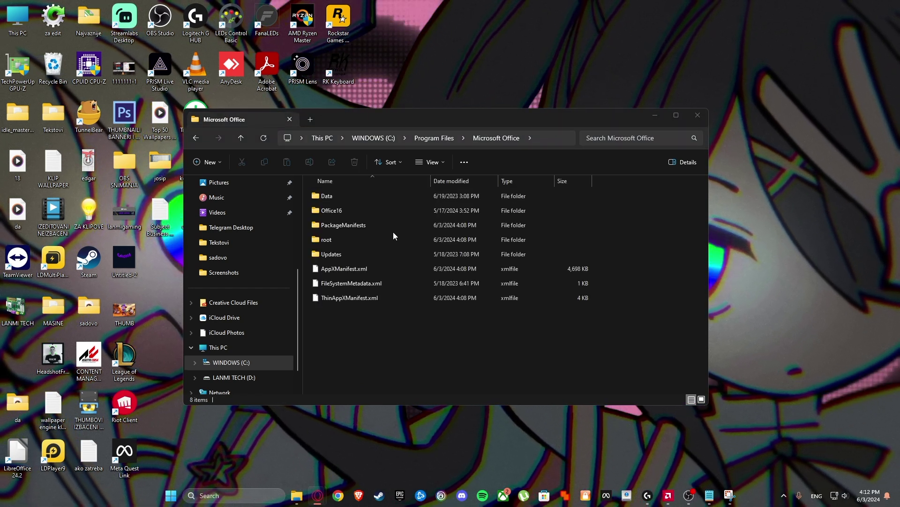
pyautogui.doubleClick(351, 208)
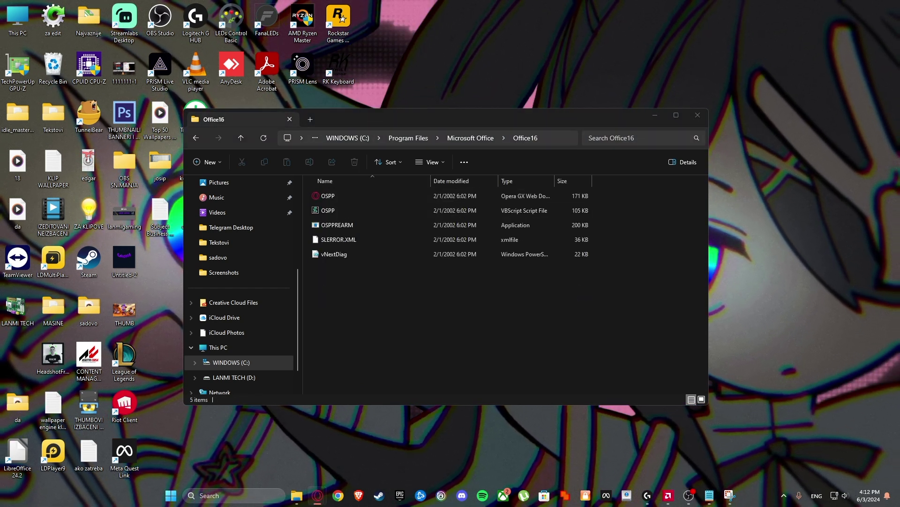
# Change the administrator Command Prompt directory with cd C:\Program Files\Microsoft Office\Office16, using the path copied from the folder window.
pyautogui.click(549, 139)
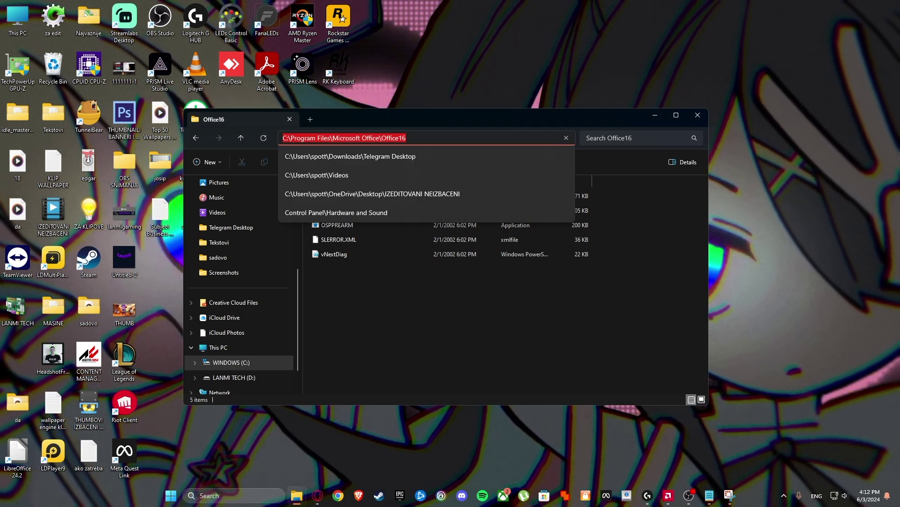
pyautogui.hotkey('alt', 'Tab')
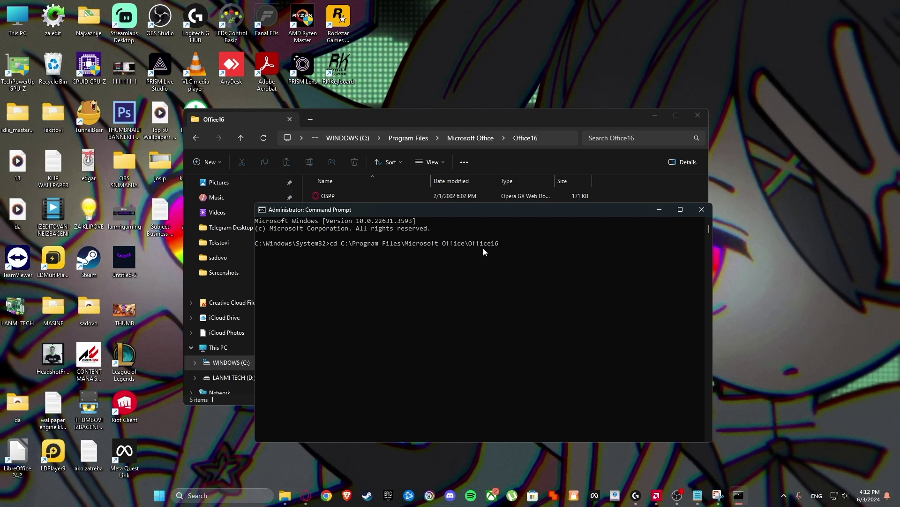
pyautogui.press('Return')
# Copy cscript ospp.vbs /sethst:kms.03k.org from the notes and run it in Command Prompt to set the KMS host.
pyautogui.hotkey('alt', 'Tab')
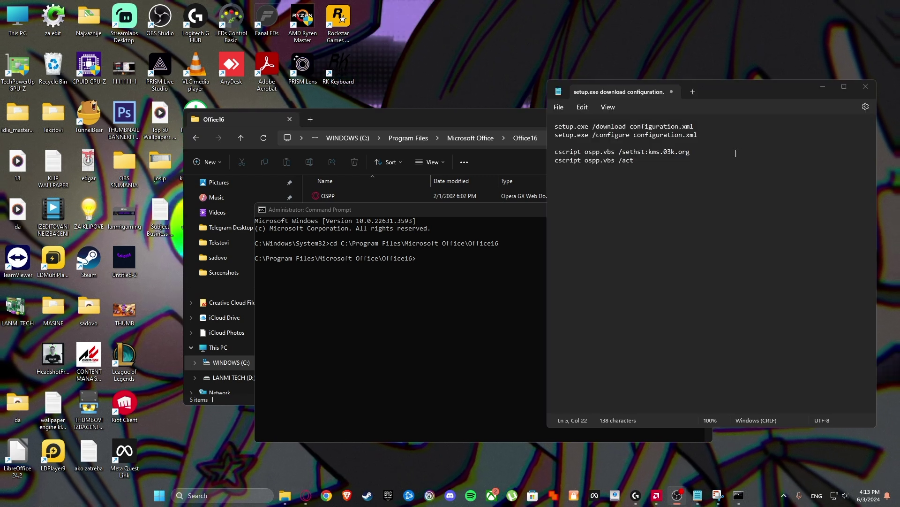
pyautogui.moveTo(666, 161); pyautogui.dragTo(549, 152)
pyautogui.click(581, 151)
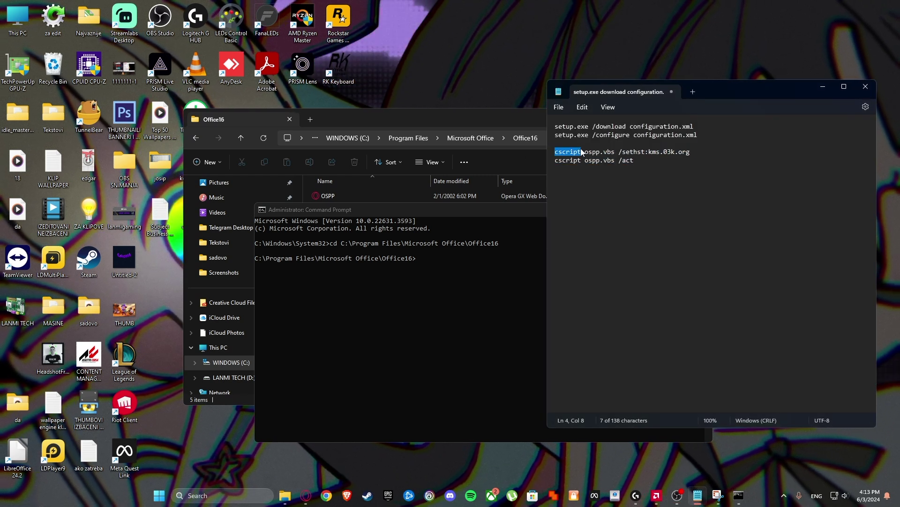
pyautogui.tripleClick(602, 152)
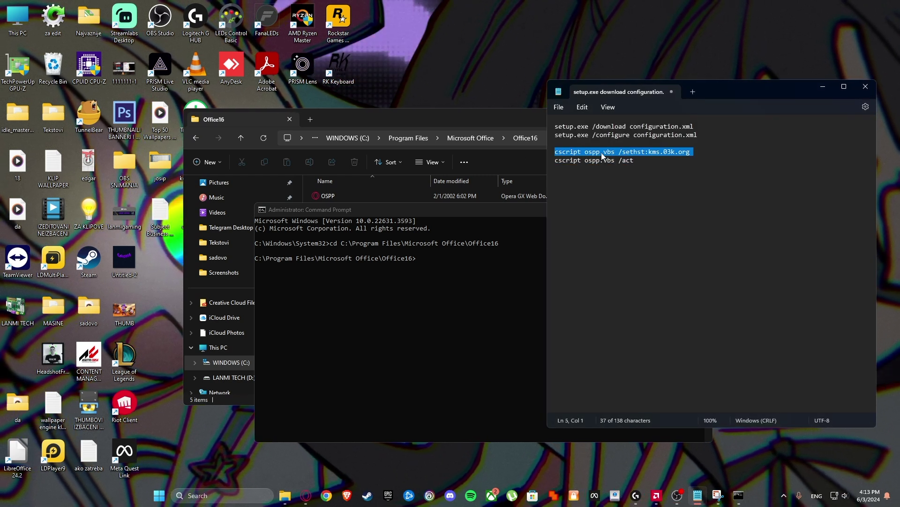
pyautogui.click(418, 258)
pyautogui.write('cscript ospp.vbs /sethst:kms.03k.org')
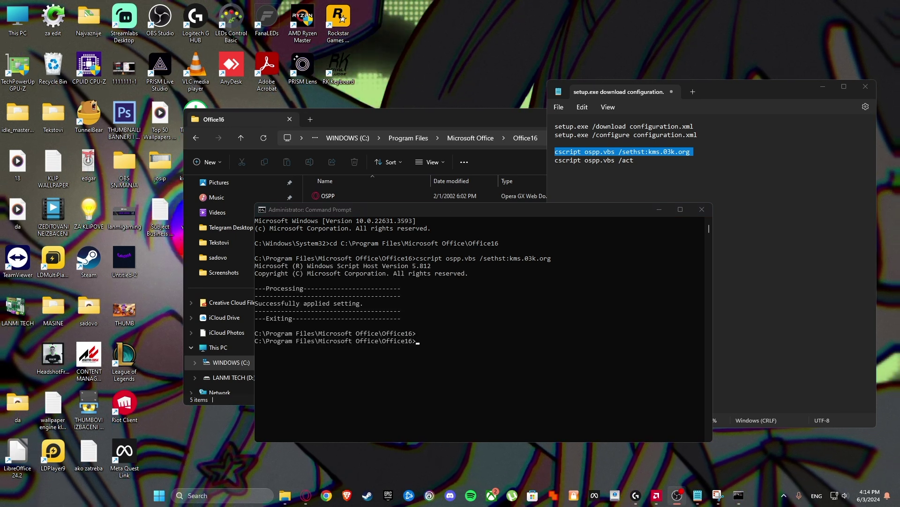
# Copy cscript ospp.vbs /act from the notes and run it in Command Prompt to request Office activation.
pyautogui.click(635, 163)
pyautogui.moveTo(635, 163); pyautogui.dragTo(530, 167)
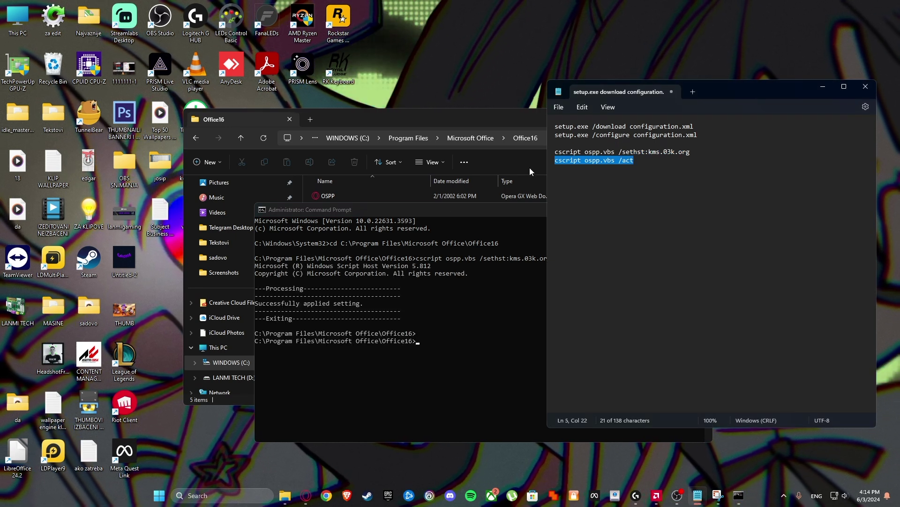
pyautogui.click(435, 341)
pyautogui.write('cscript ospp.vbs /act')
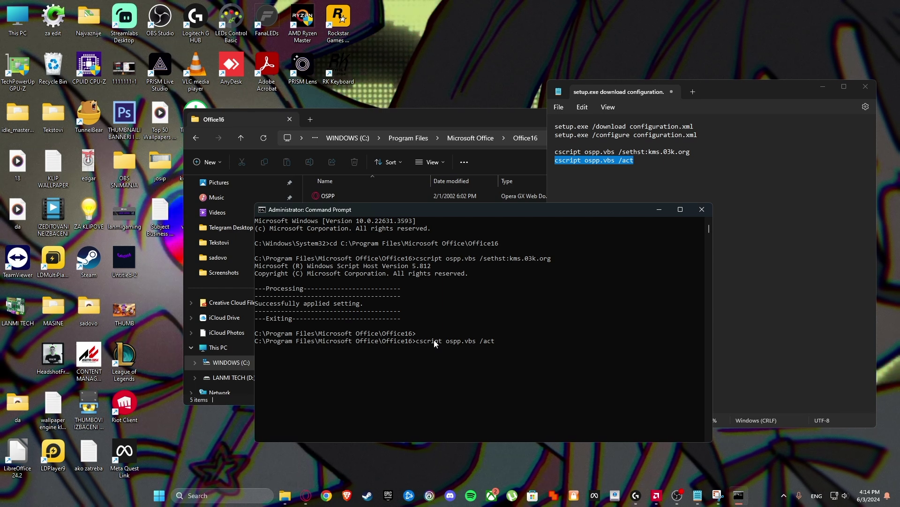
pyautogui.press('Return')
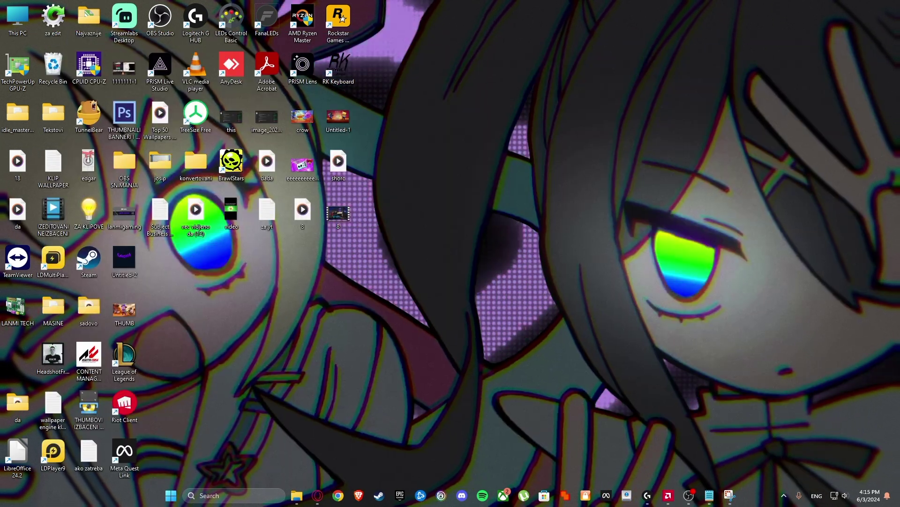
# Search Windows for word, open Word, and show its Account page to check the product information.
pyautogui.click(194, 495)
pyautogui.write('word')
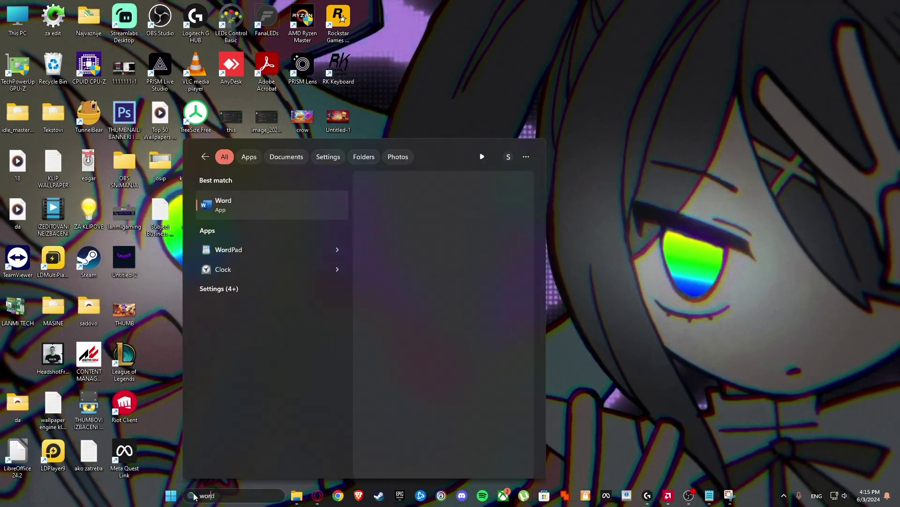
pyautogui.press('Return')
pyautogui.click(38, 430)
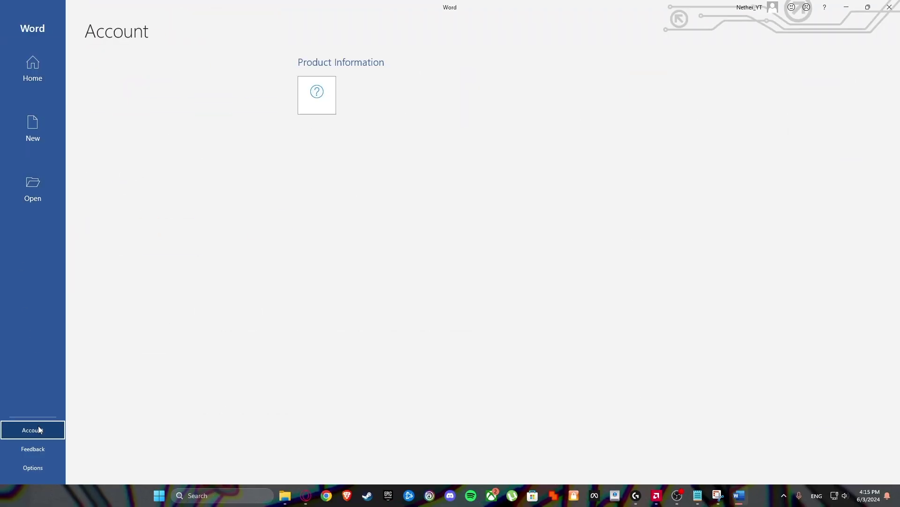